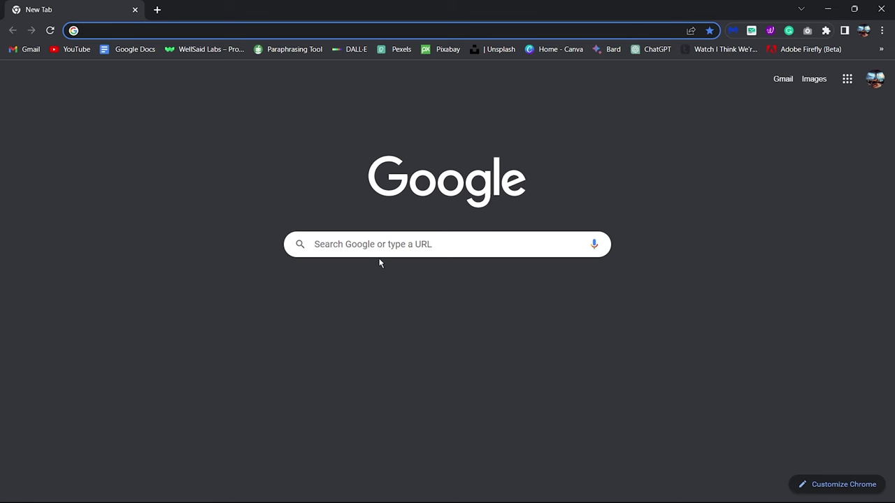
Search Google for 'RW.DESIGNER' and open the RealWorld Graphics website from the results.
{"action": "left_click", "coordinate": [381, 251]}
{"action": "type", "text": "R"}
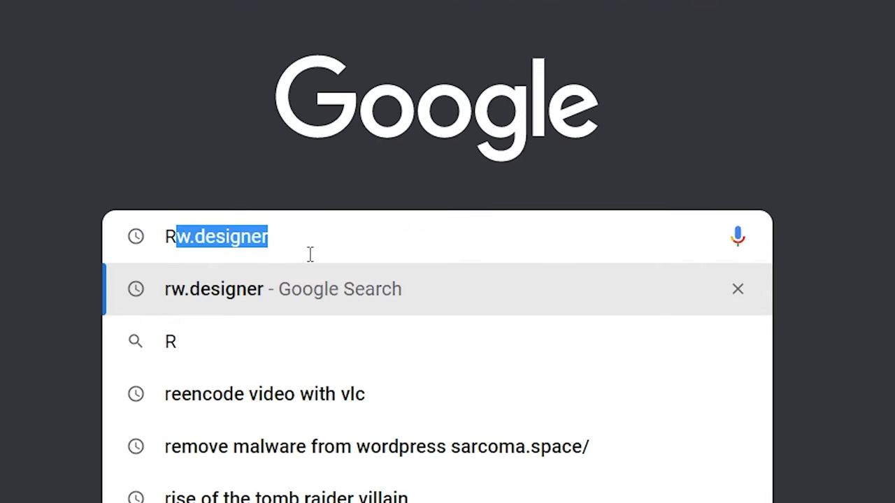
{"action": "type", "text": "W.DES"}
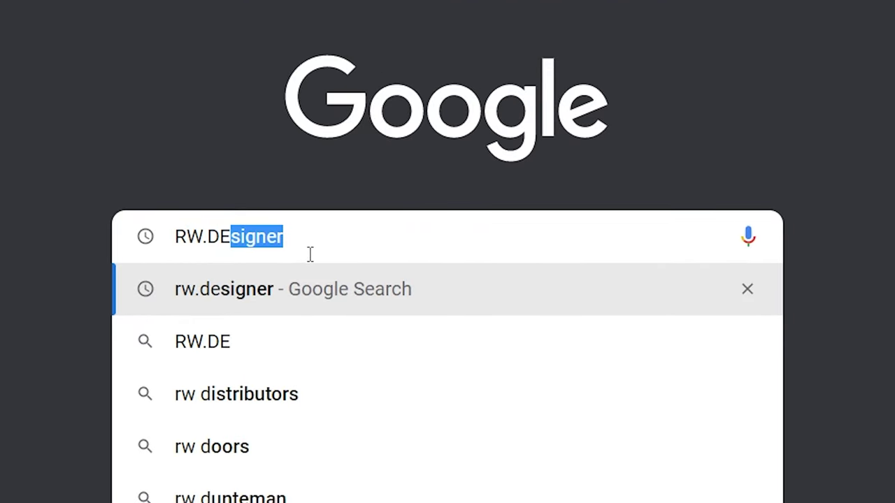
{"action": "type", "text": "IGNER"}
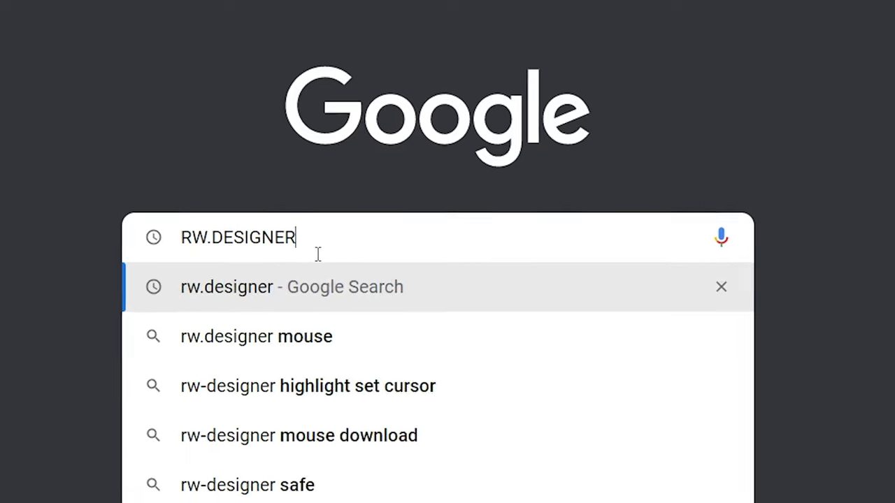
{"action": "key", "text": "Return"}
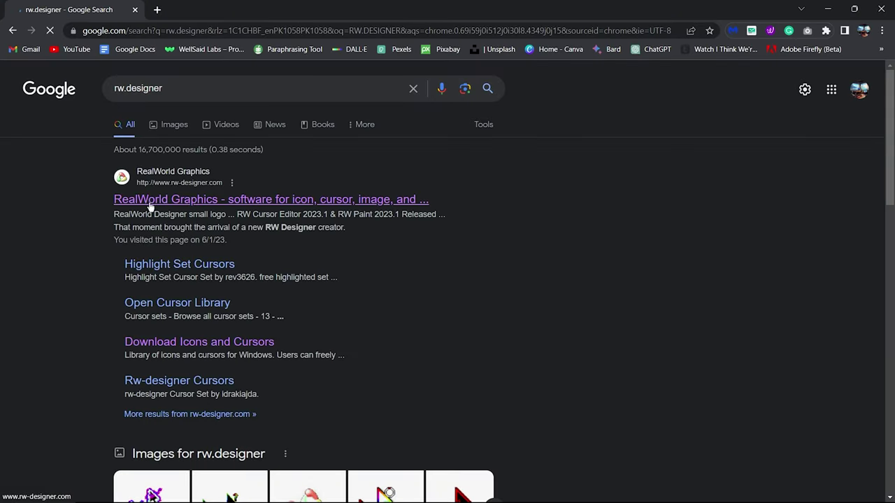
{"action": "left_click", "coordinate": [177, 202]}
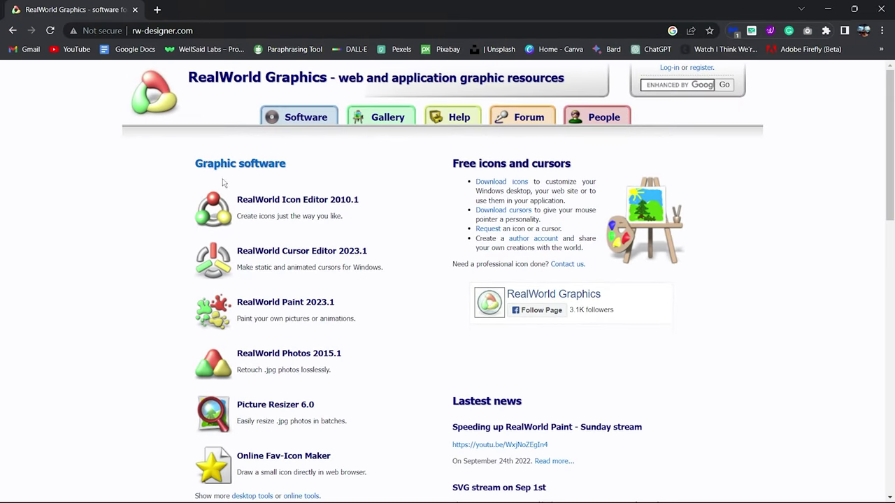
Open the rw-designer gallery, search for 'highlight' and browse the 609 results.
{"action": "left_click", "coordinate": [388, 121]}
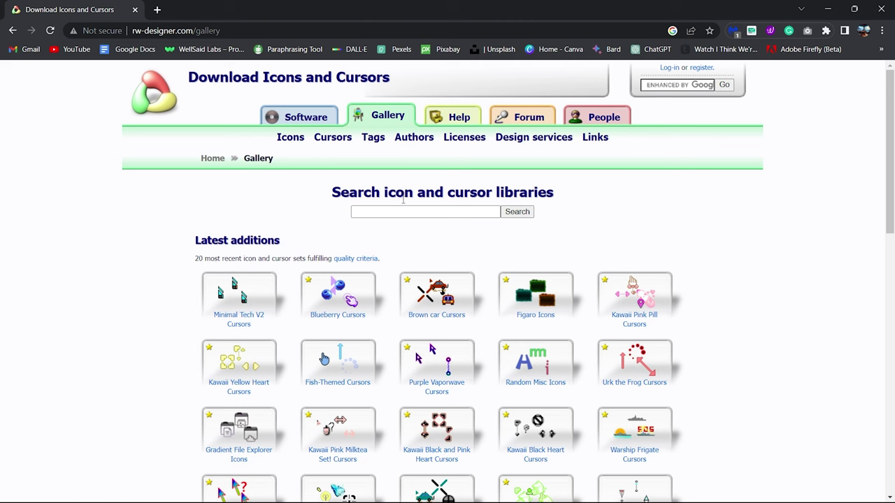
{"action": "scroll", "coordinate": [402, 207], "scroll_direction": "down", "scroll_amount": 3}
{"action": "scroll", "coordinate": [402, 212], "scroll_direction": "up", "scroll_amount": 3}
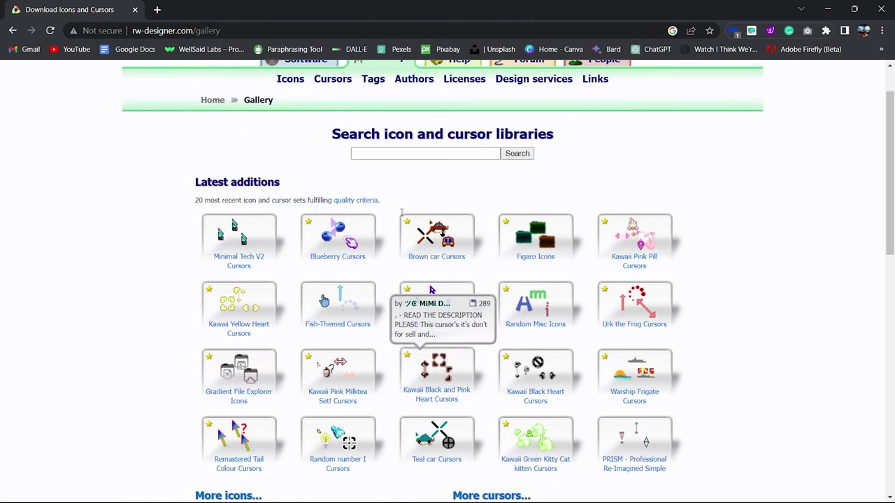
{"action": "left_click", "coordinate": [390, 212]}
{"action": "type", "text": "high"}
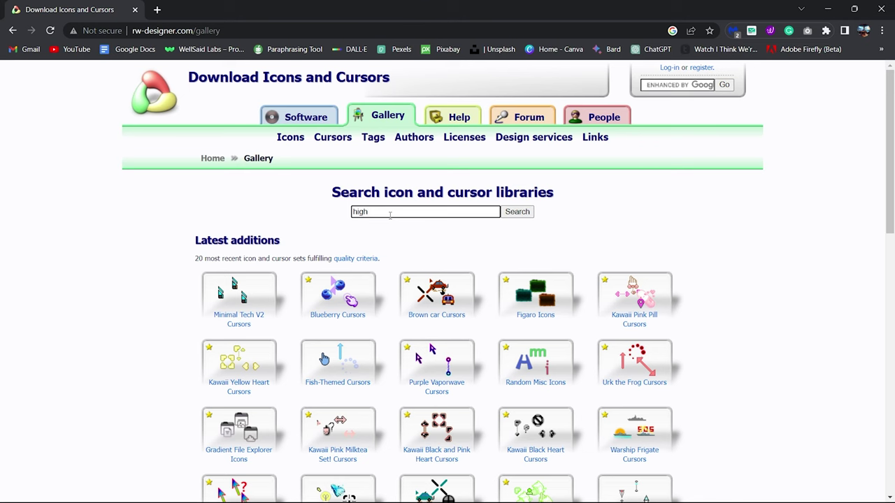
{"action": "type", "text": "light"}
{"action": "key", "text": "Return"}
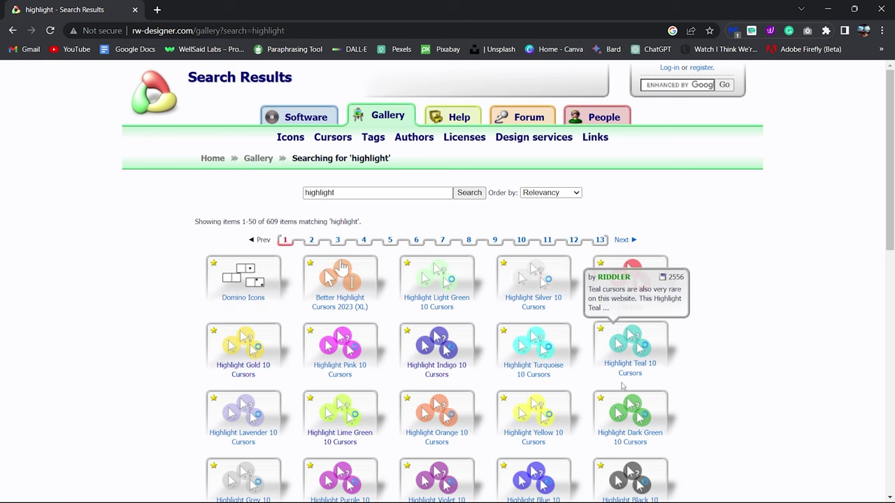
{"action": "scroll", "coordinate": [335, 419], "scroll_direction": "down", "scroll_amount": 4}
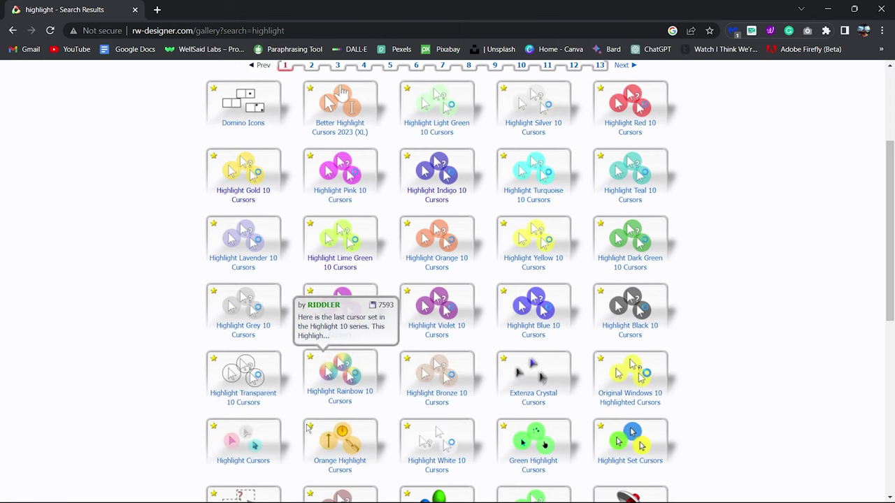
{"action": "scroll", "coordinate": [483, 387], "scroll_direction": "down", "scroll_amount": 5}
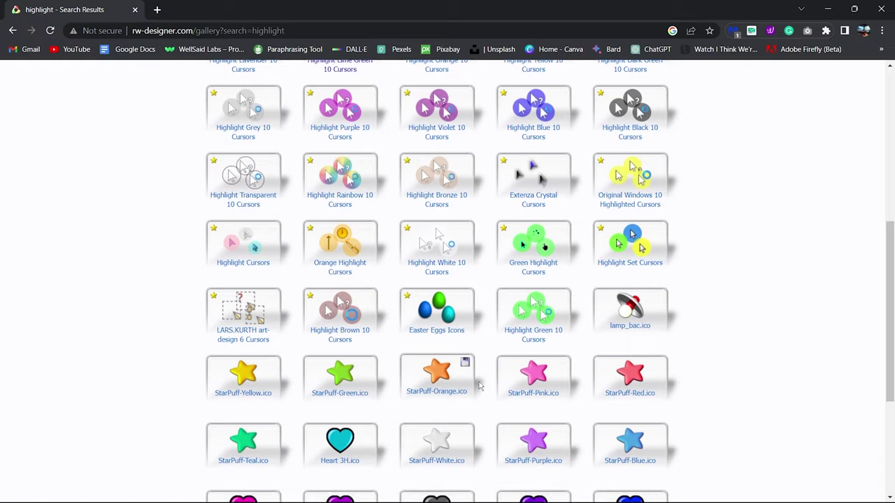
{"action": "scroll", "coordinate": [480, 358], "scroll_direction": "up", "scroll_amount": 4}
{"action": "scroll", "coordinate": [480, 358], "scroll_direction": "up", "scroll_amount": 1}
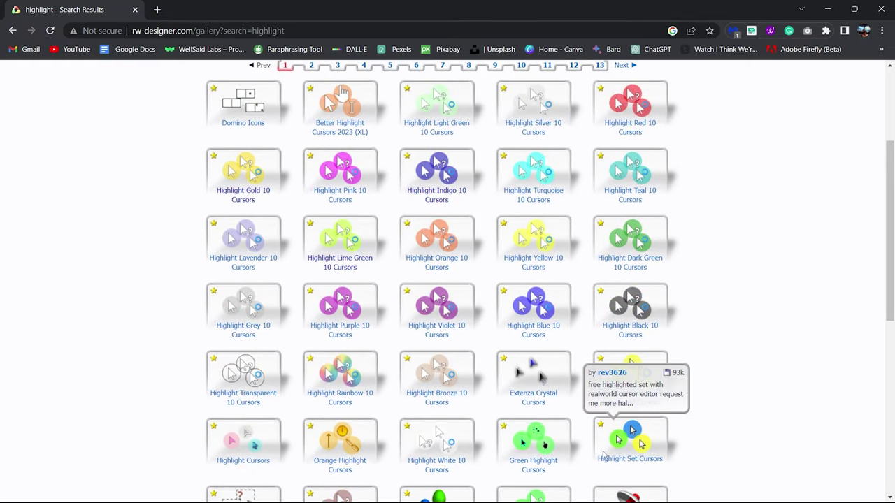
Open the Highlight Set Cursors collection and download green highlight.cur.
{"action": "left_click", "coordinate": [632, 453]}
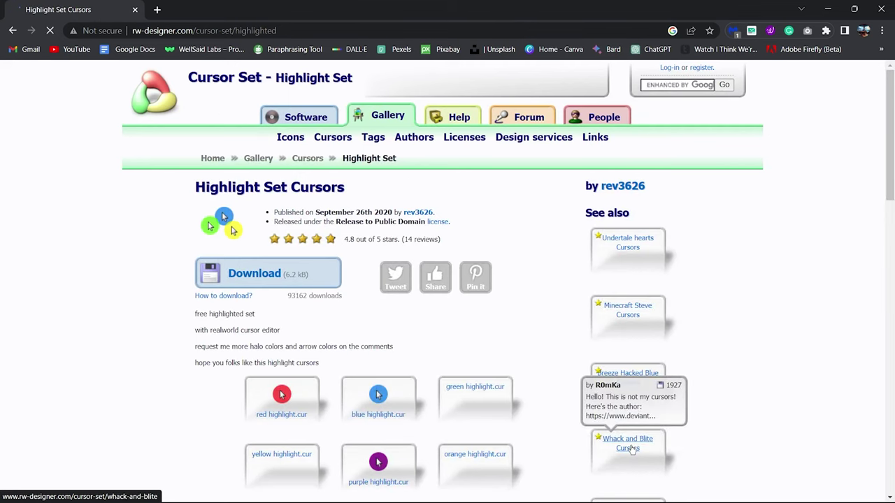
{"action": "scroll", "coordinate": [482, 294], "scroll_direction": "down", "scroll_amount": 2}
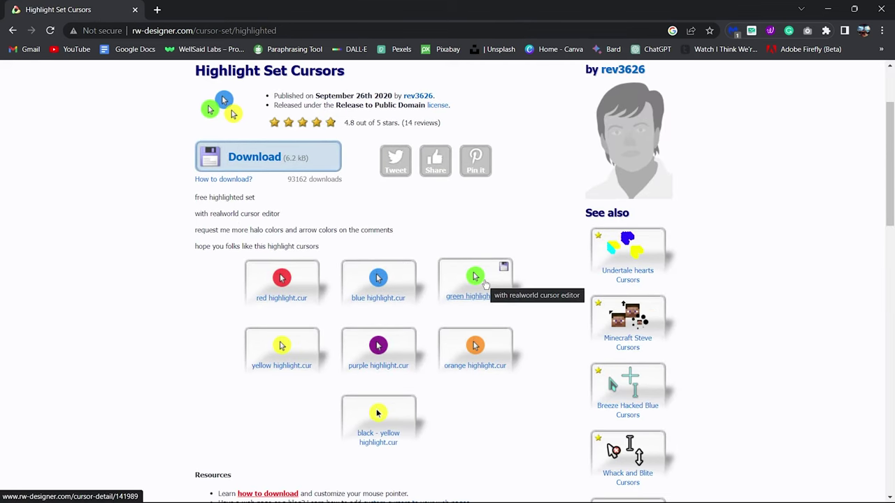
{"action": "left_click", "coordinate": [484, 301]}
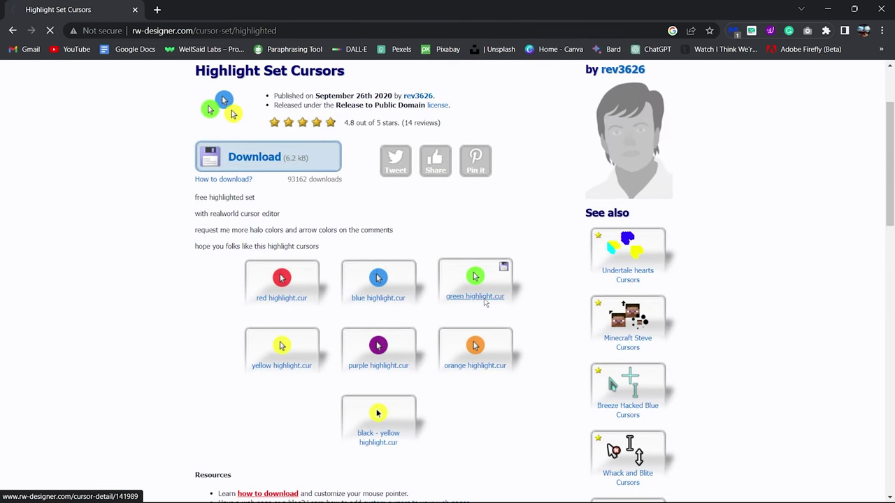
{"action": "left_click", "coordinate": [255, 272]}
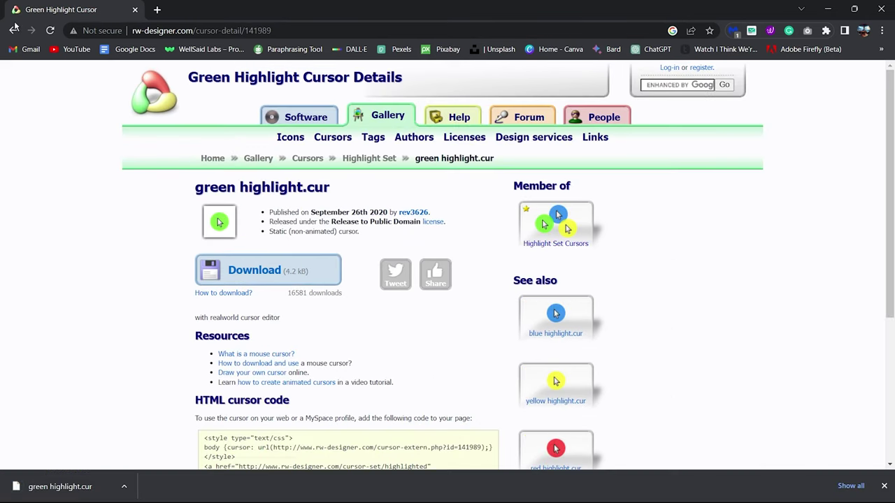
{"action": "key", "text": "alt+Left"}
Download the red and yellow highlight.cur files from the same set.
{"action": "left_click", "coordinate": [282, 283]}
{"action": "left_click", "coordinate": [254, 272]}
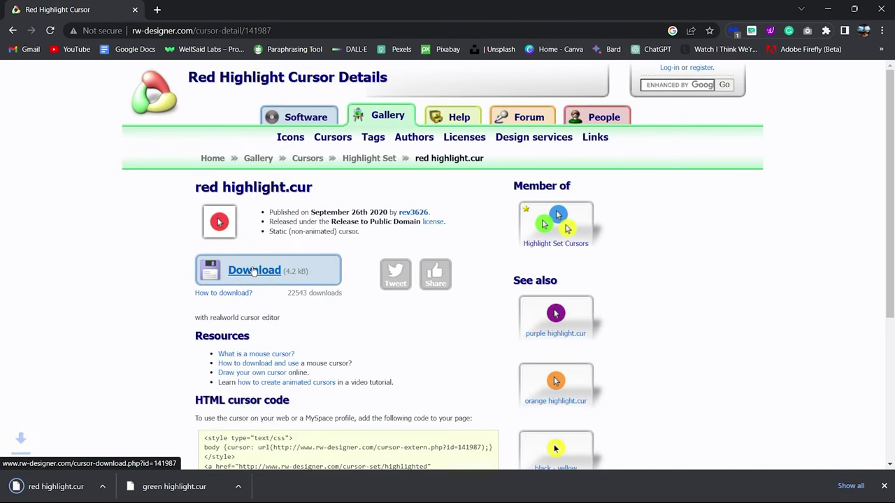
{"action": "left_click", "coordinate": [13, 30]}
{"action": "left_click", "coordinate": [282, 348]}
{"action": "left_click", "coordinate": [254, 272]}
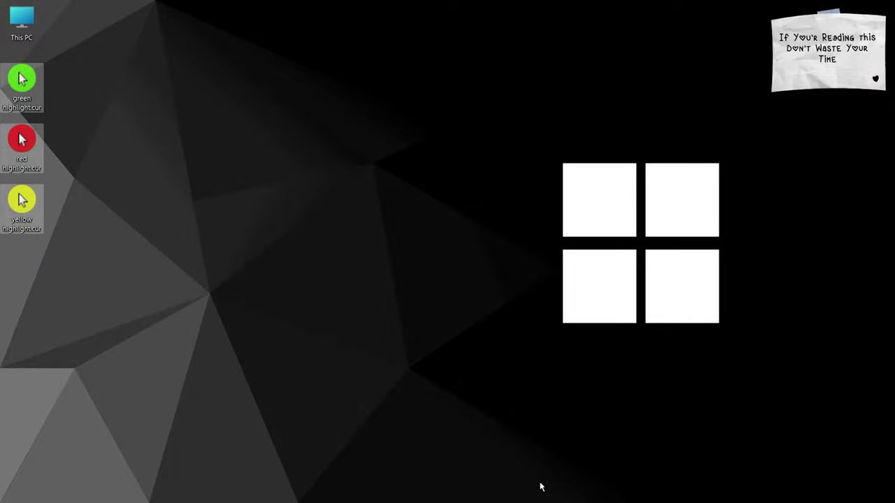
Copy red highlight.cur, then browse This PC > Local Disk (C:) > Windows.
{"action": "right_click", "coordinate": [21, 138]}
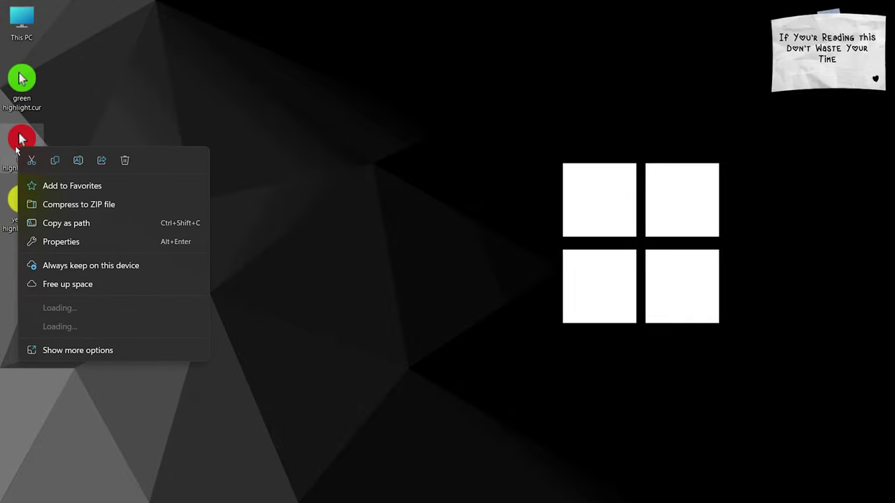
{"action": "left_click", "coordinate": [54, 162]}
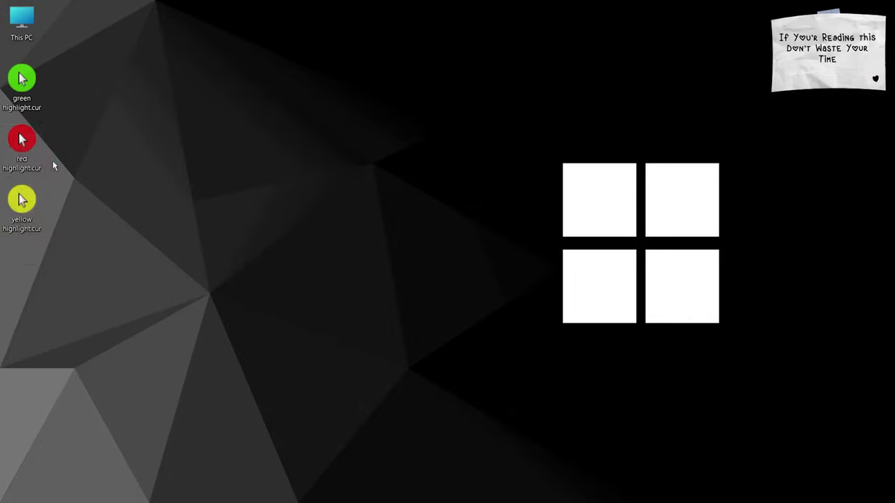
{"action": "double_click", "coordinate": [21, 28]}
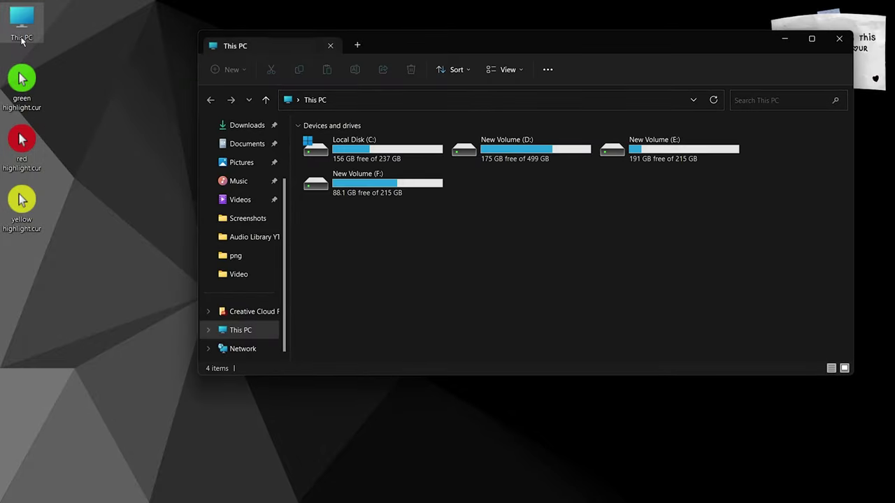
{"action": "double_click", "coordinate": [469, 46]}
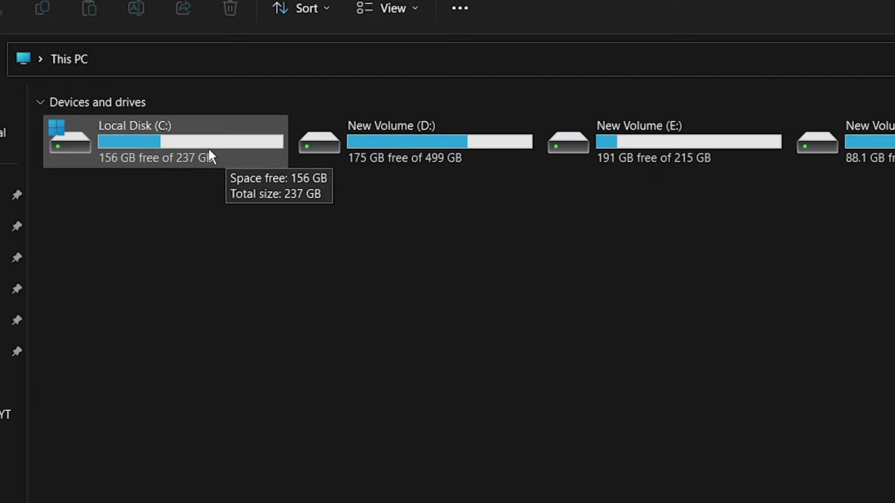
{"action": "double_click", "coordinate": [209, 157]}
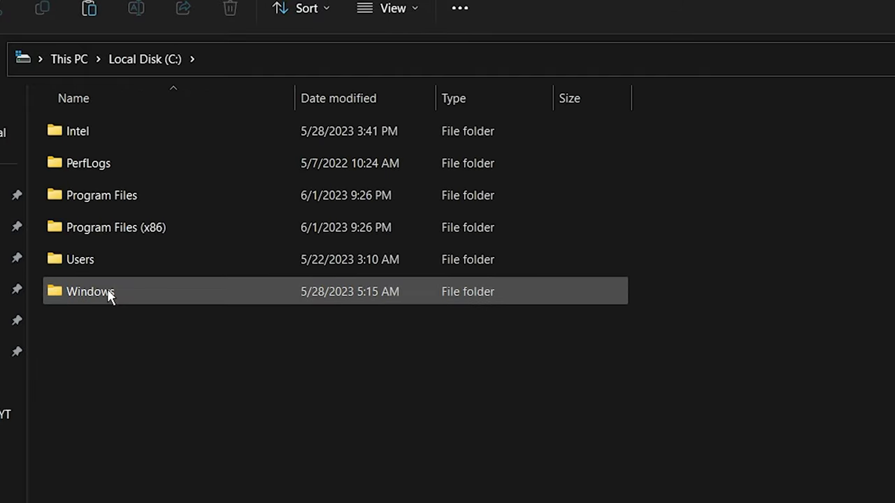
{"action": "double_click", "coordinate": [478, 292]}
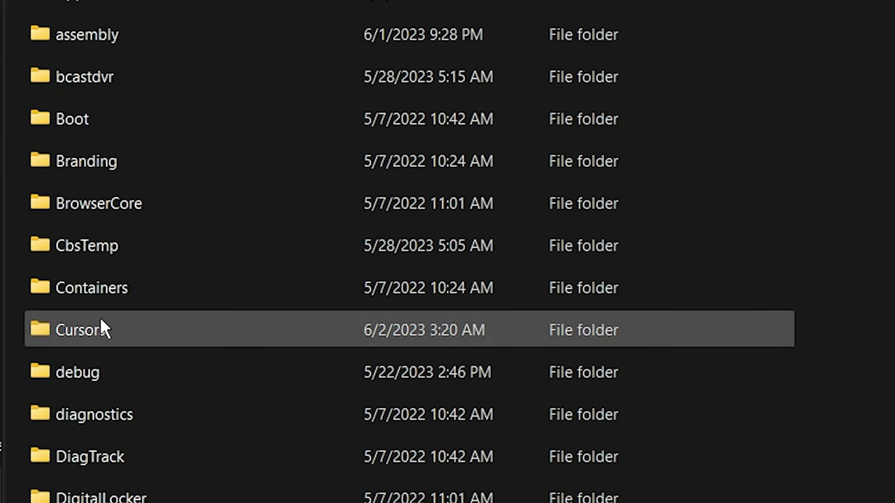
Paste the three highlight cursor files into C:\Windows\Cursors, granting administrator permission for all.
{"action": "double_click", "coordinate": [389, 341]}
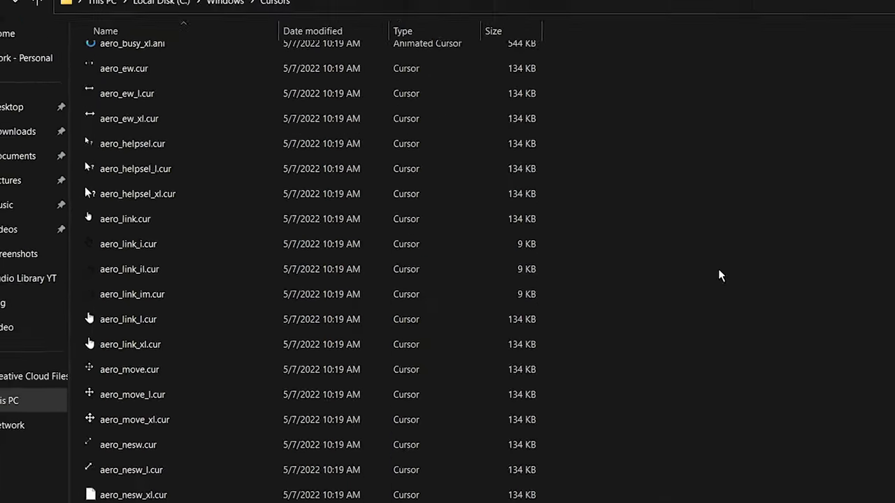
{"action": "scroll", "coordinate": [720, 276], "scroll_direction": "down", "scroll_amount": 3}
{"action": "scroll", "coordinate": [721, 276], "scroll_direction": "up", "scroll_amount": 5}
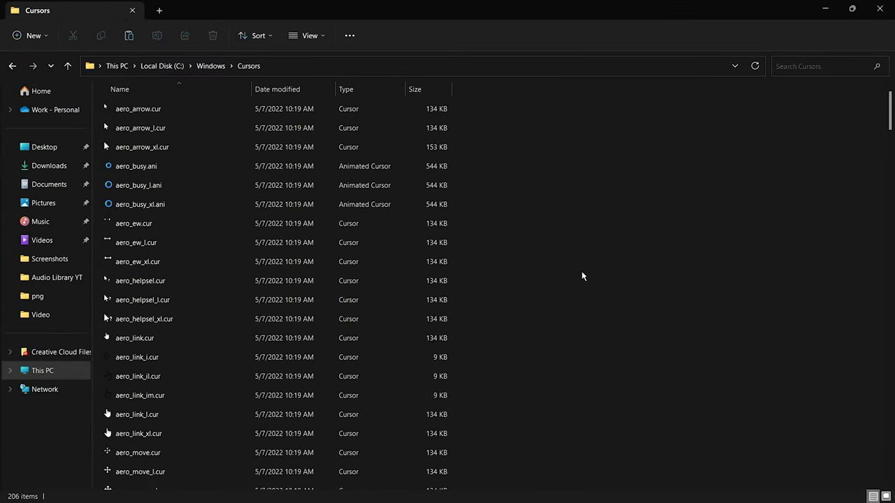
{"action": "right_click", "coordinate": [528, 192]}
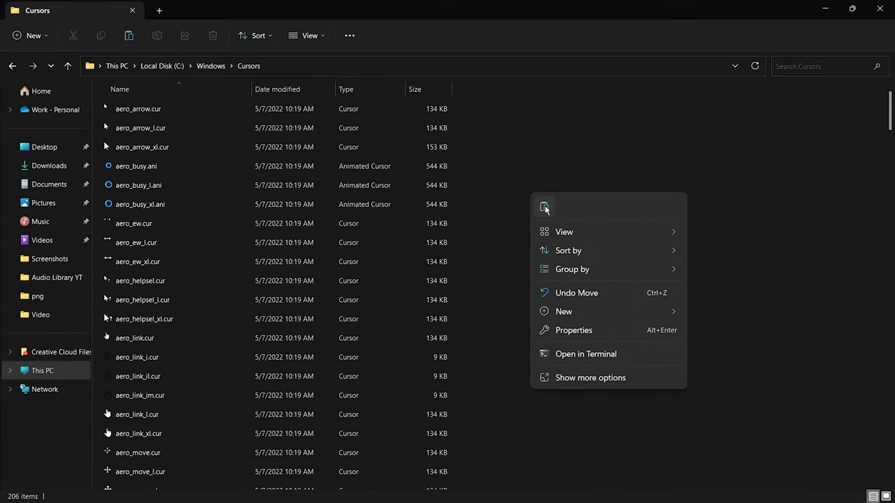
{"action": "left_click", "coordinate": [546, 209]}
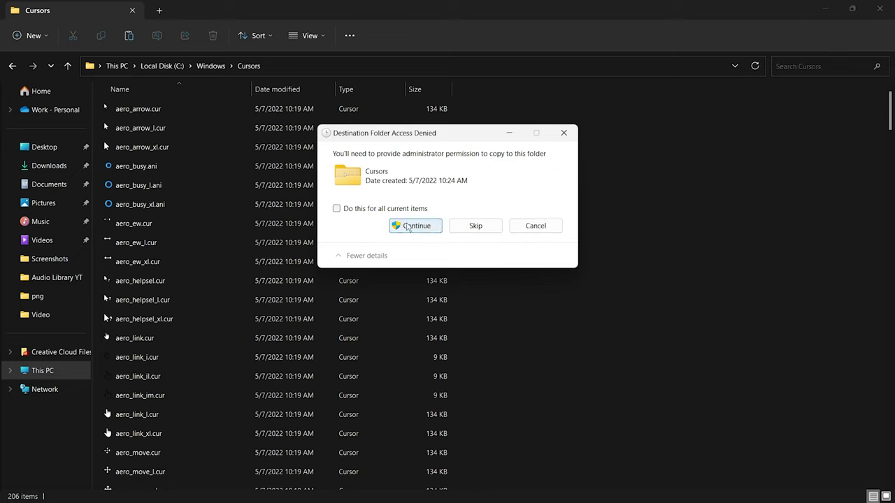
{"action": "left_click", "coordinate": [379, 209]}
{"action": "left_click", "coordinate": [435, 230]}
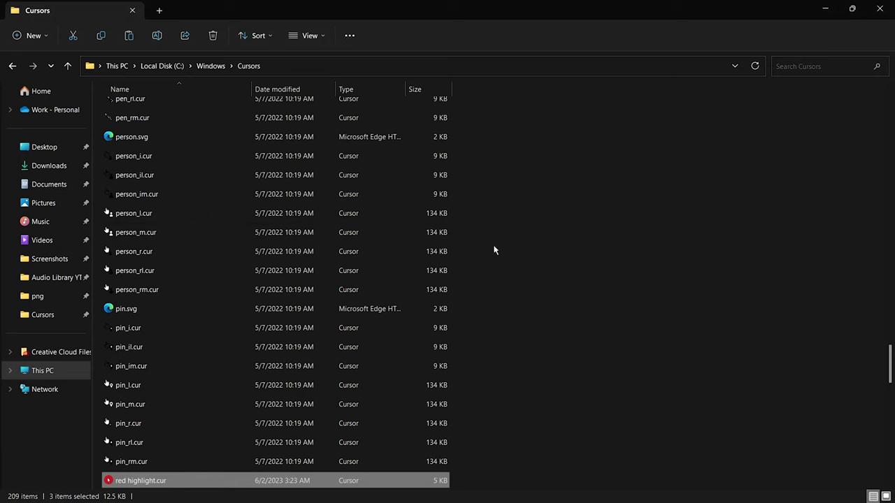
Check the pasted cursors in the folder, clear the selection and close File Explorer.
{"action": "scroll", "coordinate": [590, 264], "scroll_direction": "down", "scroll_amount": 11}
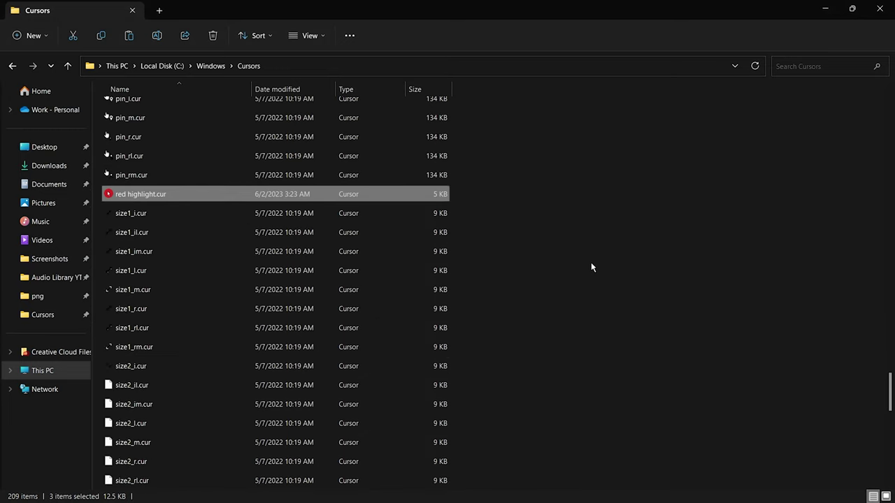
{"action": "scroll", "coordinate": [591, 266], "scroll_direction": "down", "scroll_amount": 6}
{"action": "scroll", "coordinate": [589, 273], "scroll_direction": "up", "scroll_amount": 16}
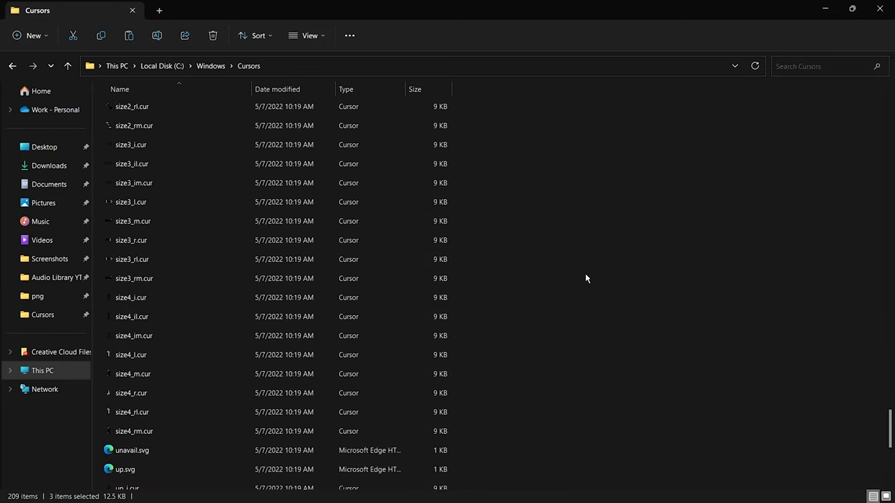
{"action": "scroll", "coordinate": [585, 277], "scroll_direction": "up", "scroll_amount": 15}
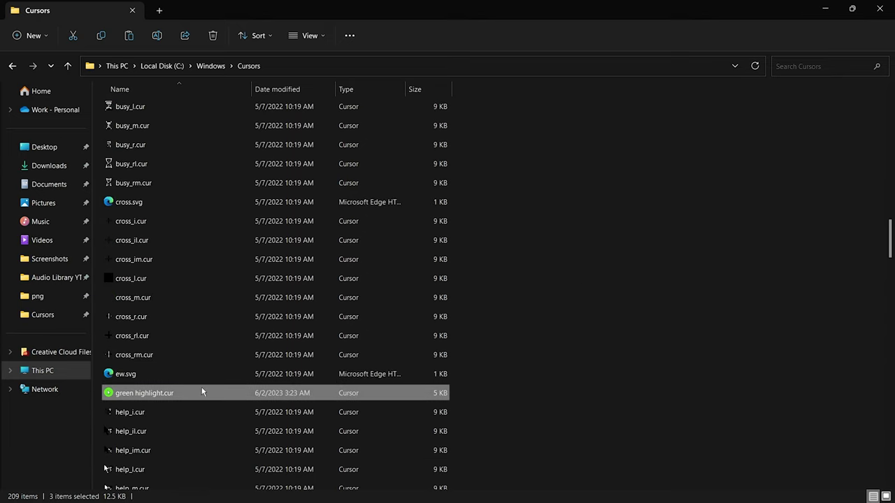
{"action": "left_click", "coordinate": [627, 285]}
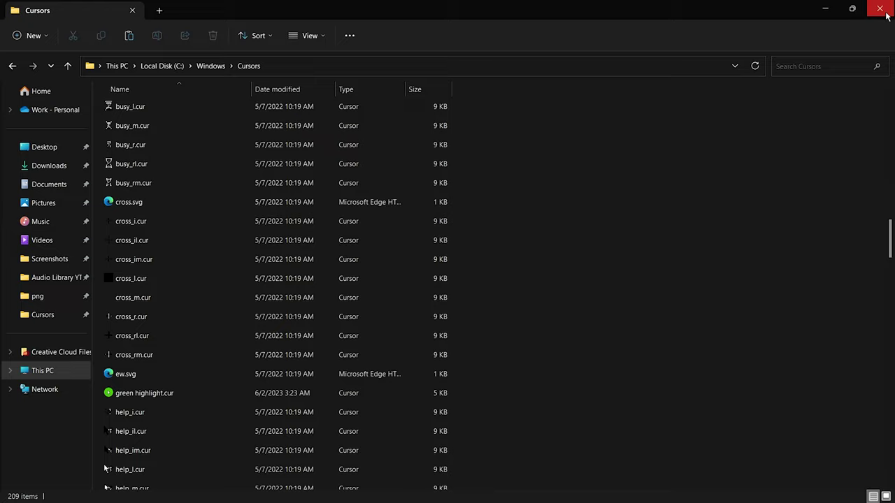
{"action": "left_click", "coordinate": [880, 12]}
Open Mouse Properties through Settings > Bluetooth & devices > Mouse > Additional mouse settings, minimizing Settings.
{"action": "key", "text": "super+i"}
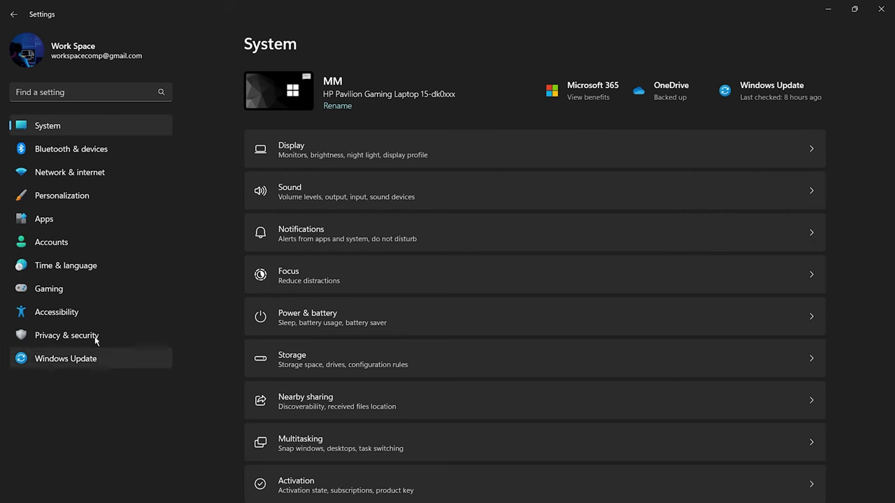
{"action": "left_click", "coordinate": [67, 150]}
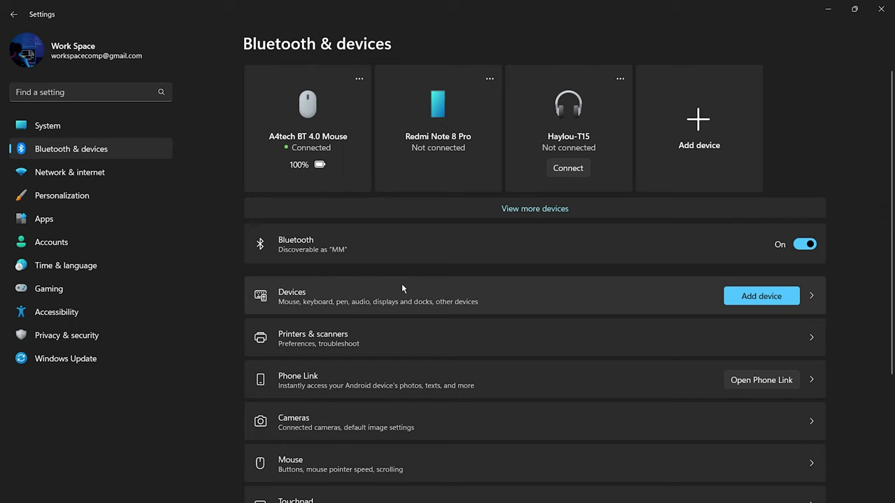
{"action": "scroll", "coordinate": [383, 299], "scroll_direction": "down", "scroll_amount": 2}
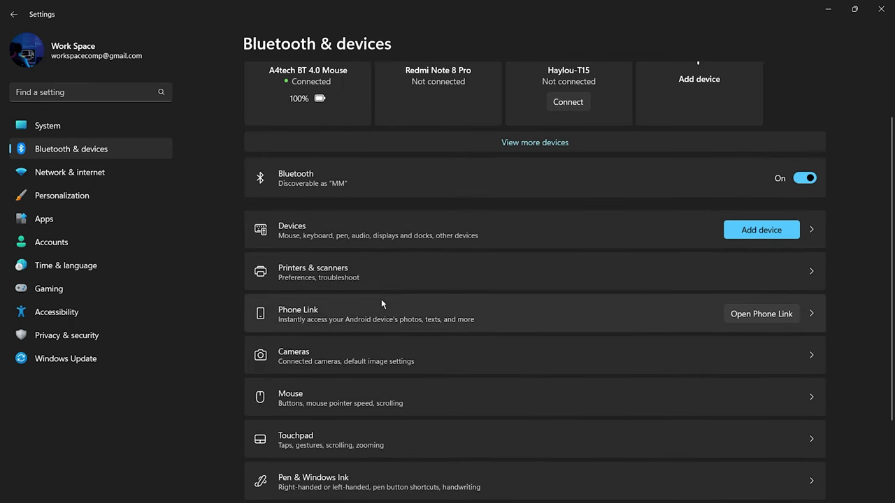
{"action": "left_click", "coordinate": [353, 400]}
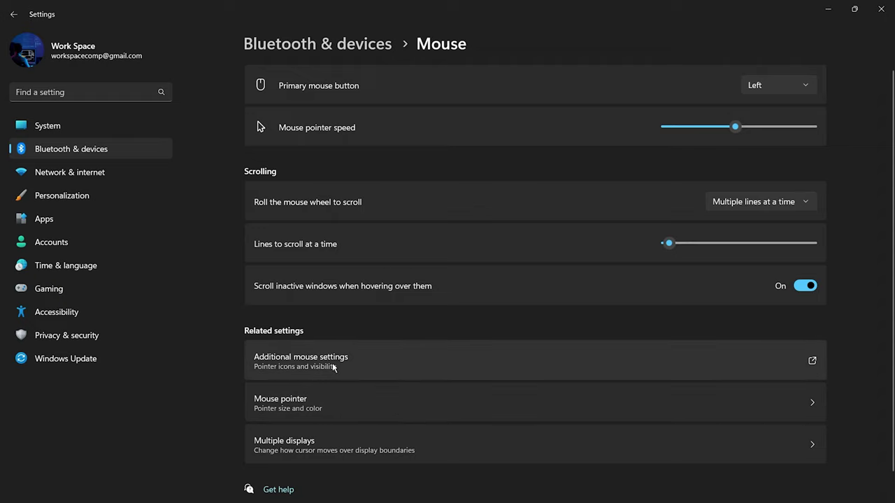
{"action": "left_click", "coordinate": [371, 366]}
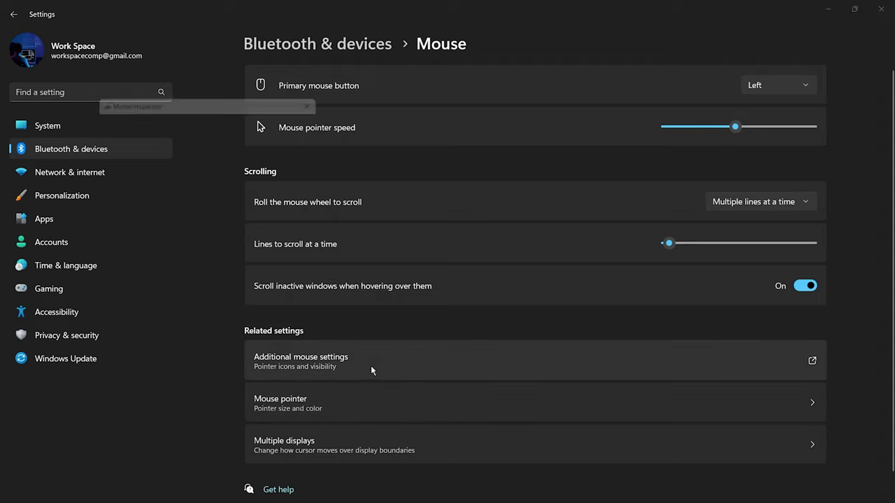
{"action": "left_click", "coordinate": [827, 26]}
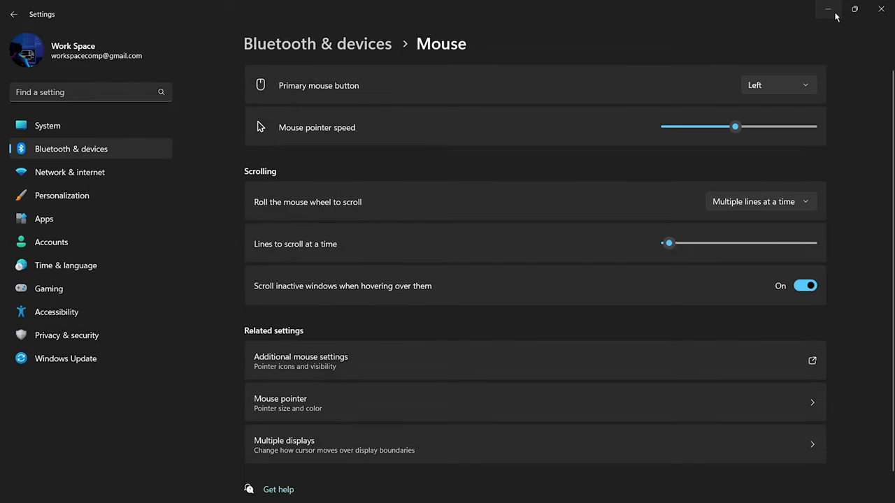
{"action": "left_click", "coordinate": [828, 9]}
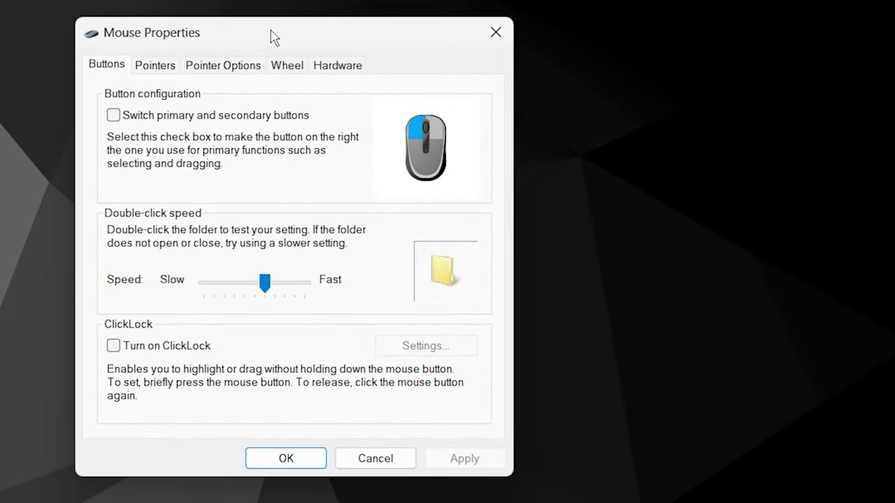
On the Pointers tab, assign green highlight.cur from the Cursors folder to Normal Select.
{"action": "left_click_drag", "start_coordinate": [271, 38], "coordinate": [309, 47]}
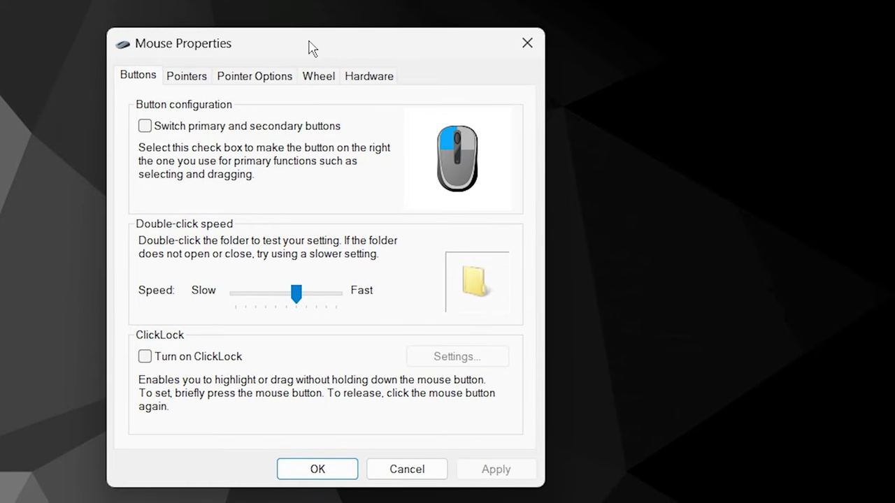
{"action": "left_click", "coordinate": [188, 79]}
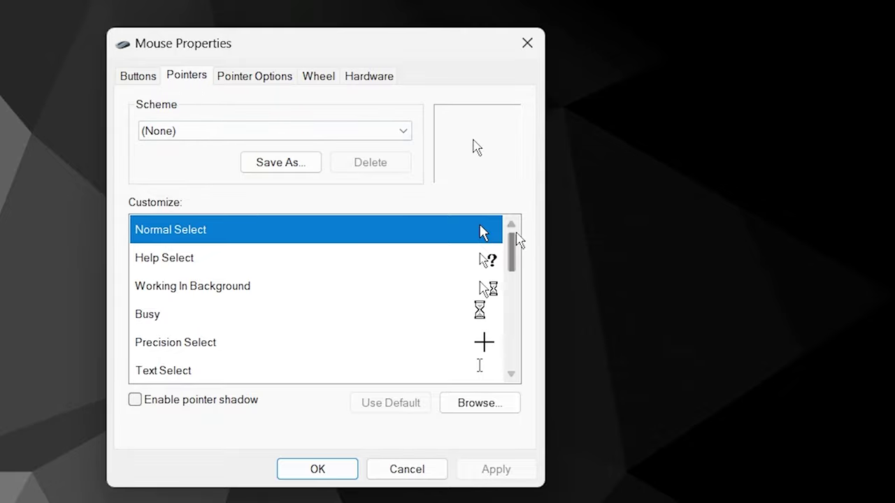
{"action": "left_click", "coordinate": [476, 404]}
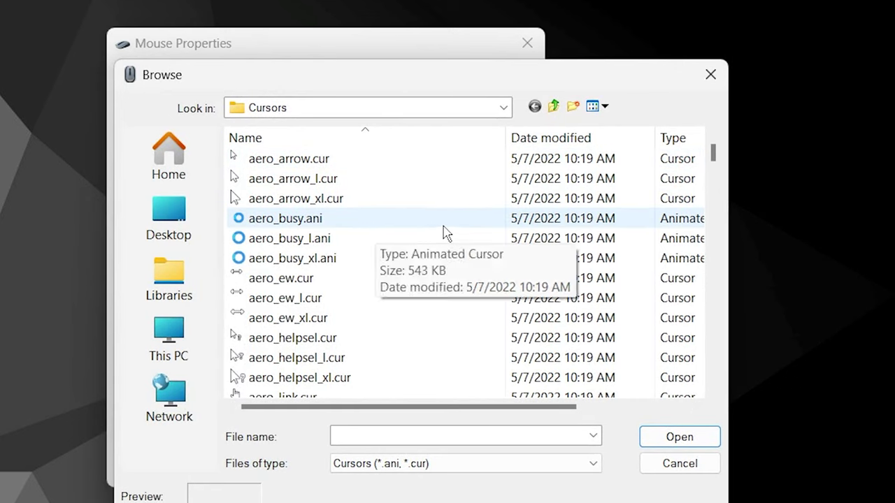
{"action": "scroll", "coordinate": [475, 226], "scroll_direction": "down", "scroll_amount": 2}
{"action": "scroll", "coordinate": [475, 226], "scroll_direction": "down", "scroll_amount": 2}
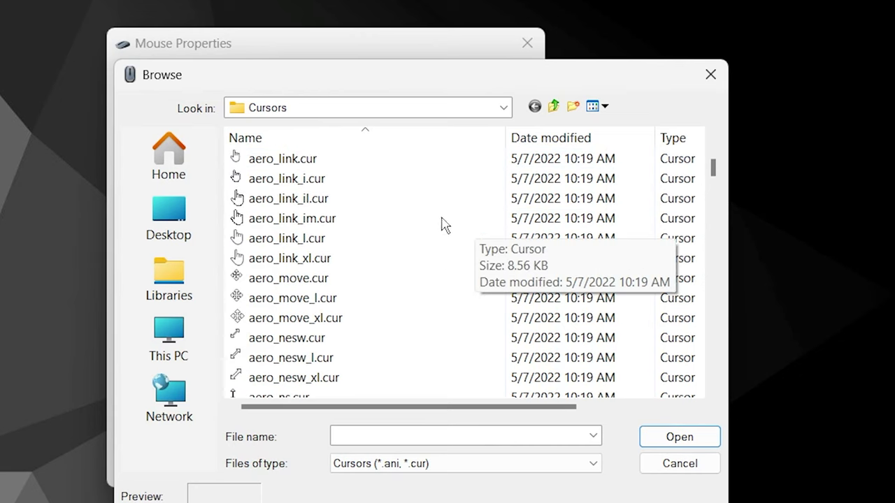
{"action": "scroll", "coordinate": [443, 225], "scroll_direction": "down", "scroll_amount": 11}
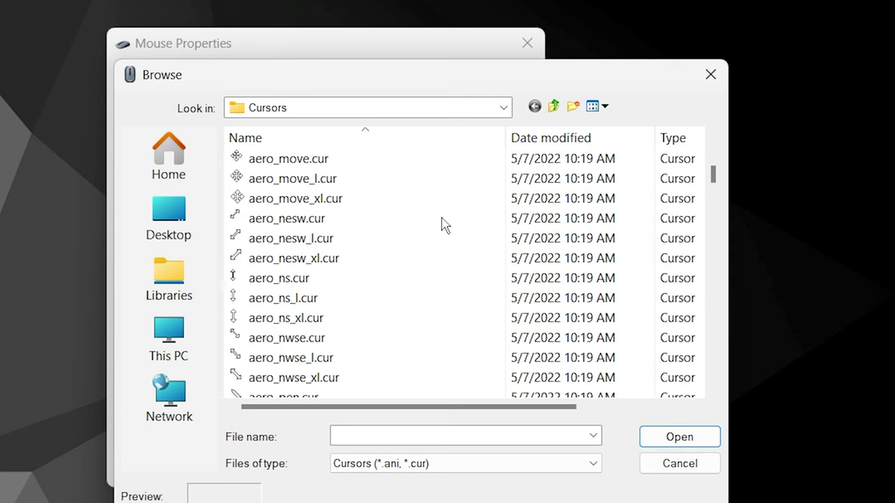
{"action": "scroll", "coordinate": [443, 225], "scroll_direction": "down", "scroll_amount": 11}
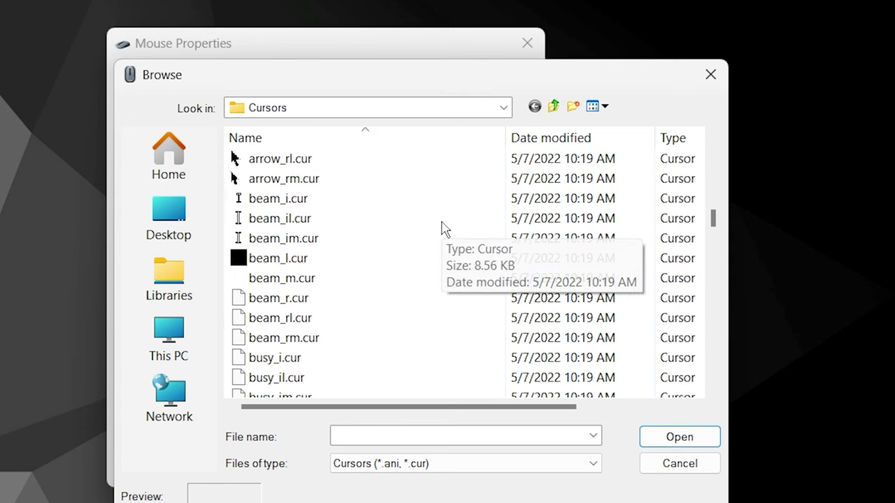
{"action": "scroll", "coordinate": [447, 227], "scroll_direction": "down", "scroll_amount": 4}
{"action": "scroll", "coordinate": [451, 231], "scroll_direction": "up", "scroll_amount": 6}
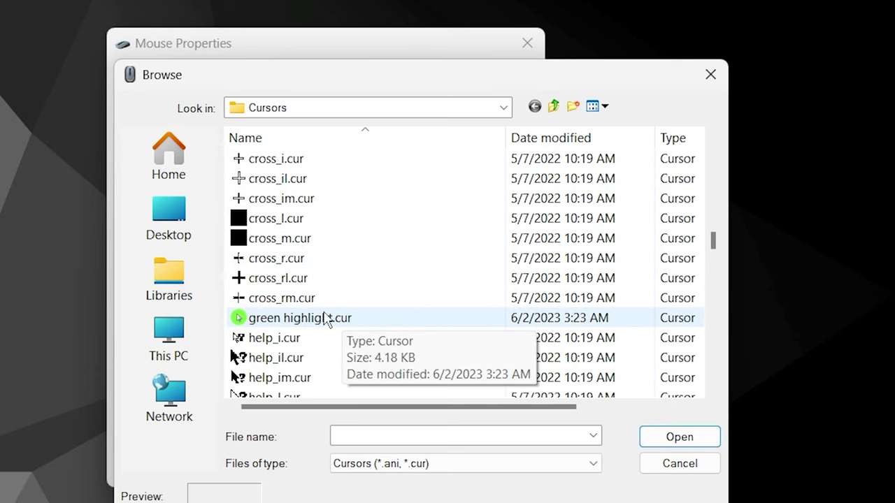
{"action": "double_click", "coordinate": [306, 323]}
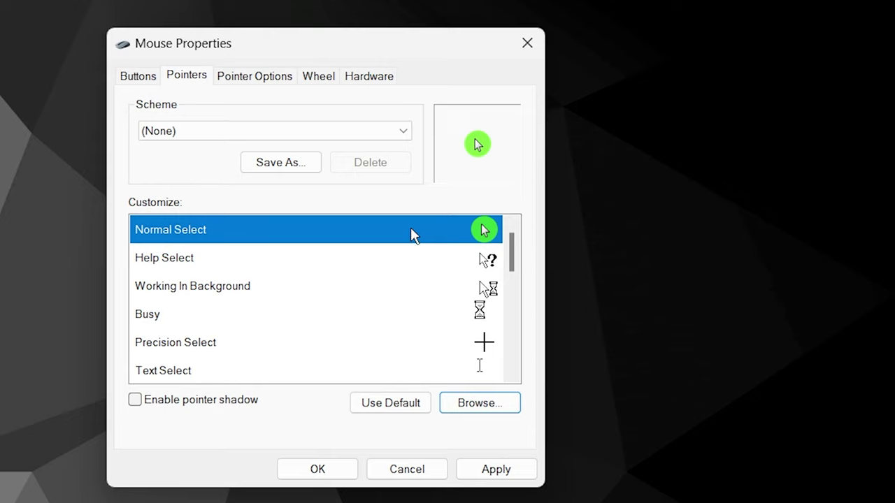
Save the pointers as the scheme 'Green', apply it and close Mouse Properties.
{"action": "left_click", "coordinate": [305, 166]}
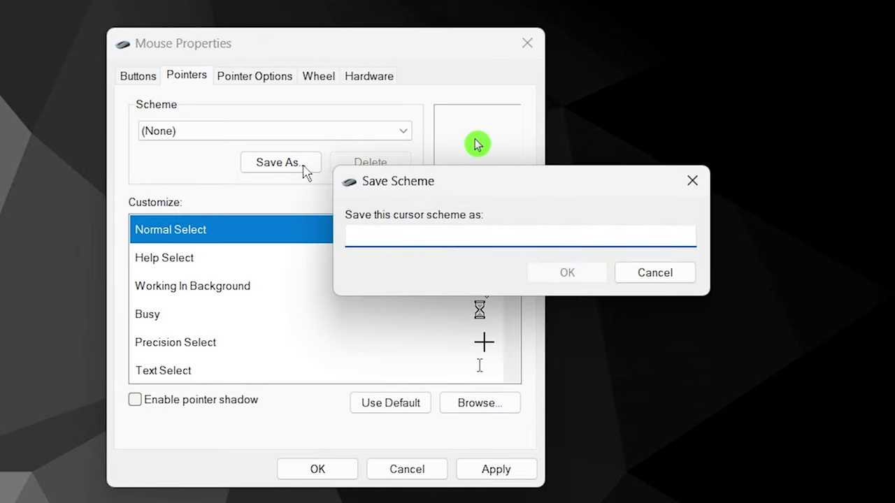
{"action": "type", "text": "Green"}
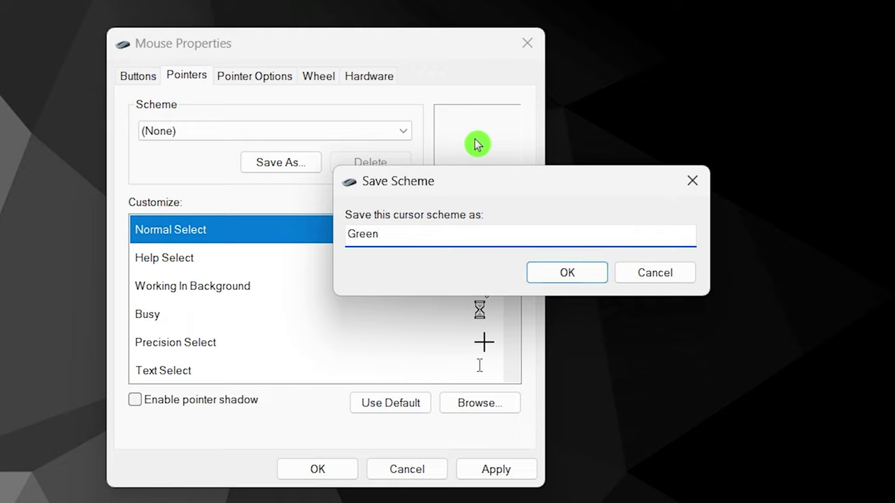
{"action": "key", "text": "Return"}
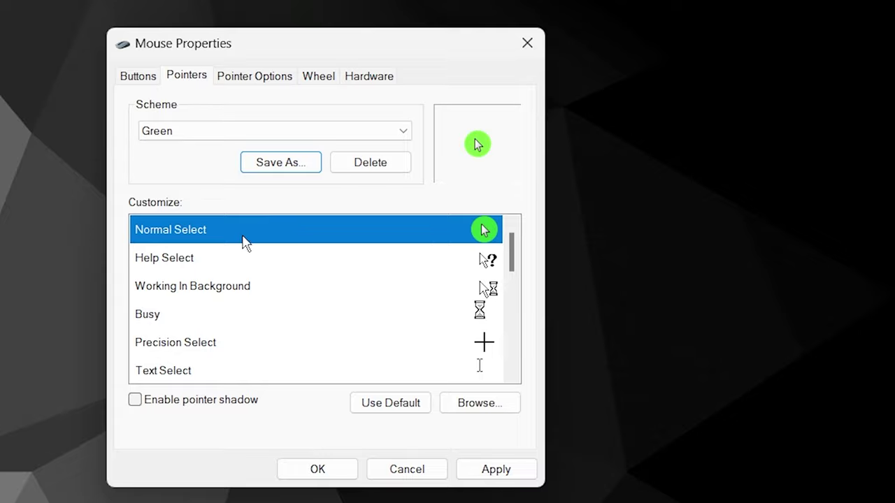
{"action": "left_click", "coordinate": [477, 467]}
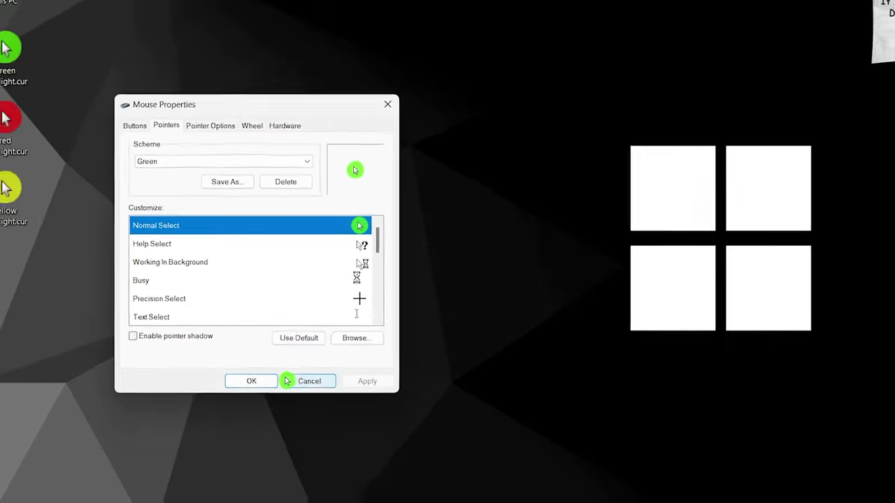
{"action": "left_click", "coordinate": [251, 381]}
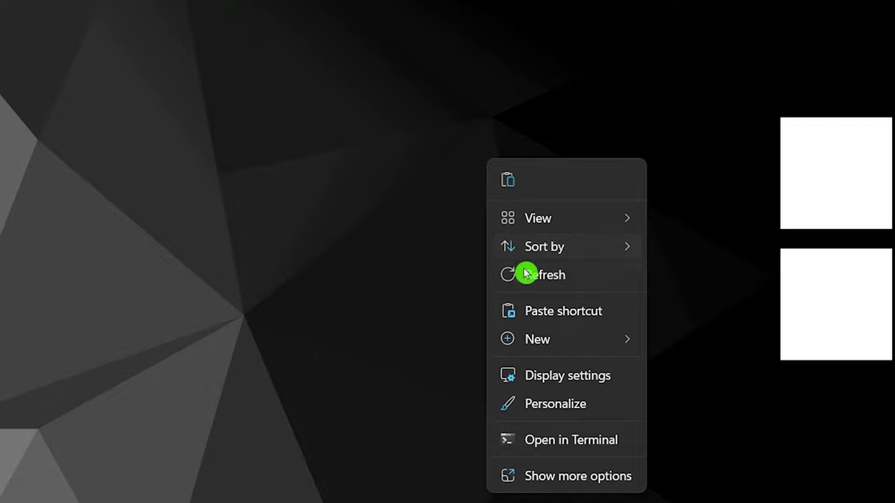
Refresh the desktop and load yellow highlight.cur as the normal pointer.
{"action": "left_click", "coordinate": [529, 274]}
{"action": "right_click", "coordinate": [447, 175]}
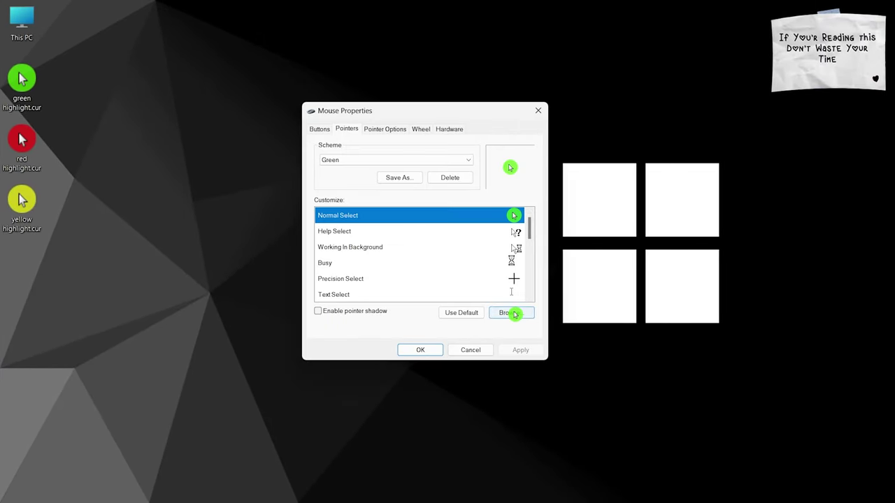
{"action": "left_click", "coordinate": [518, 314]}
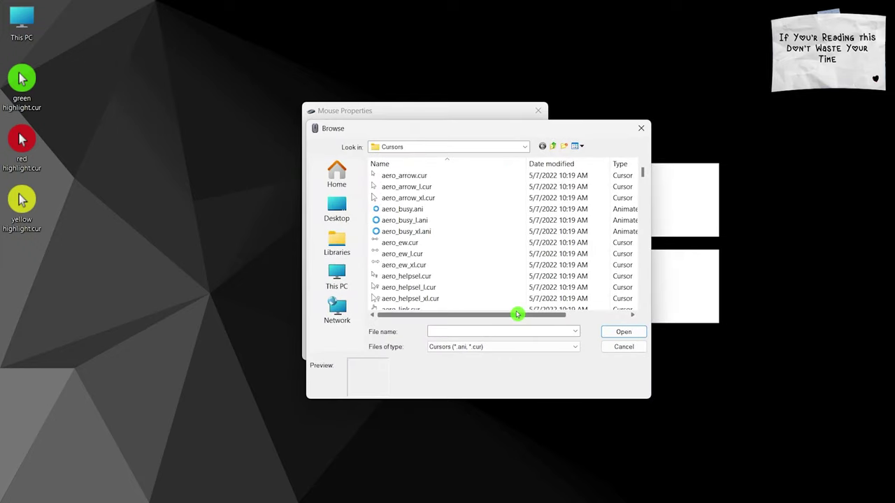
{"action": "scroll", "coordinate": [477, 209], "scroll_direction": "down", "scroll_amount": 20}
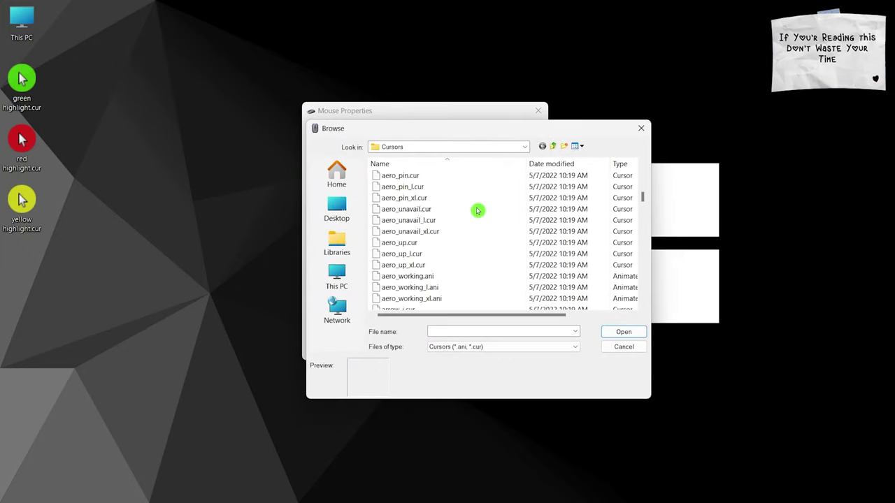
{"action": "scroll", "coordinate": [477, 222], "scroll_direction": "down", "scroll_amount": 10}
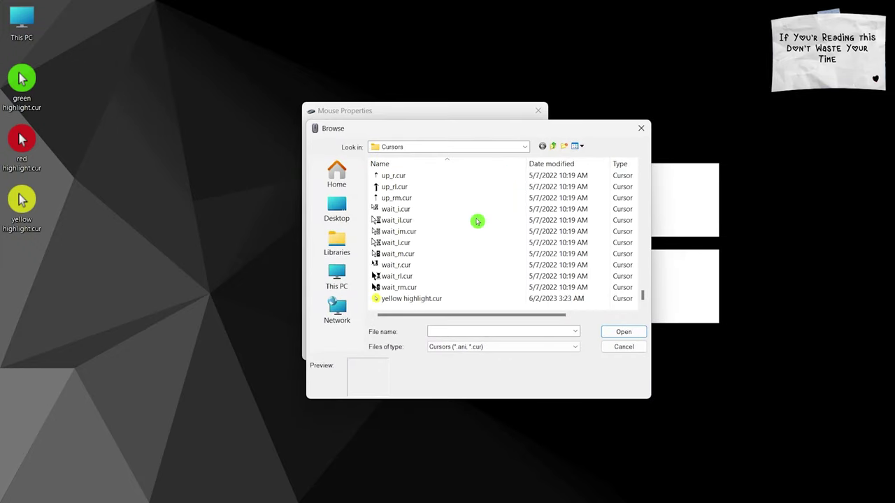
{"action": "left_click", "coordinate": [403, 299]}
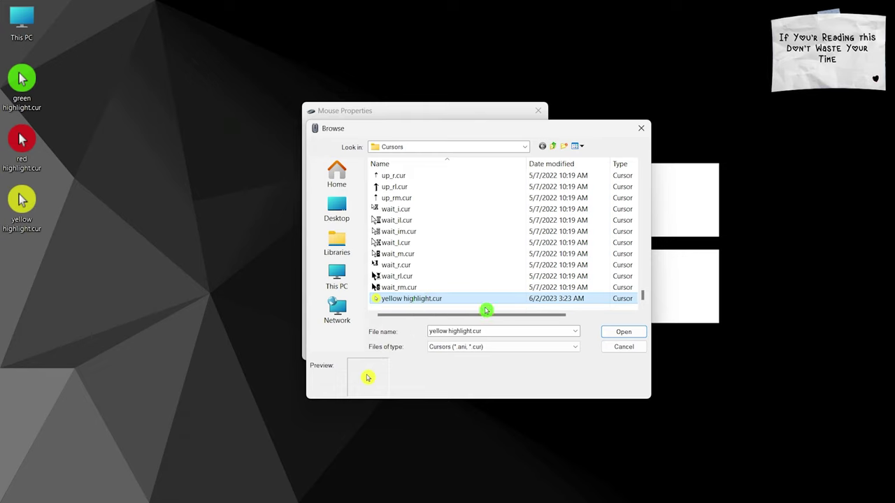
{"action": "left_click", "coordinate": [615, 334]}
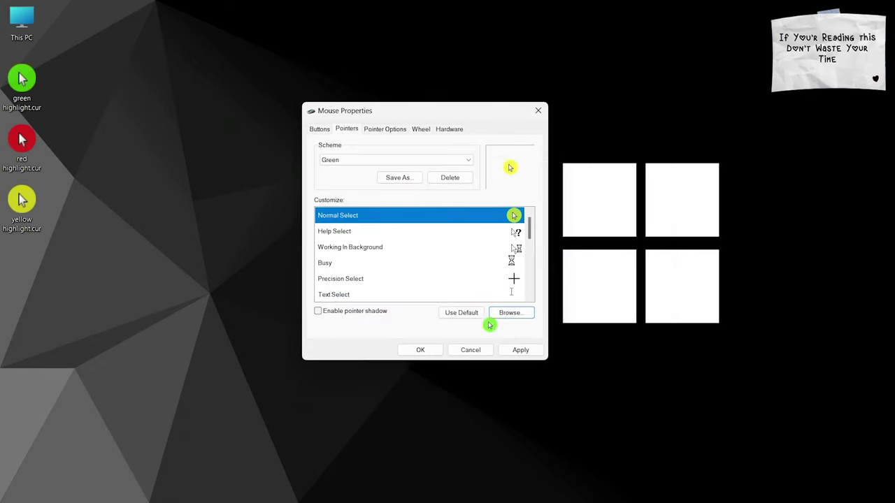
Save the pointers as the scheme 'yellow', apply it and close the dialog.
{"action": "left_click", "coordinate": [399, 178]}
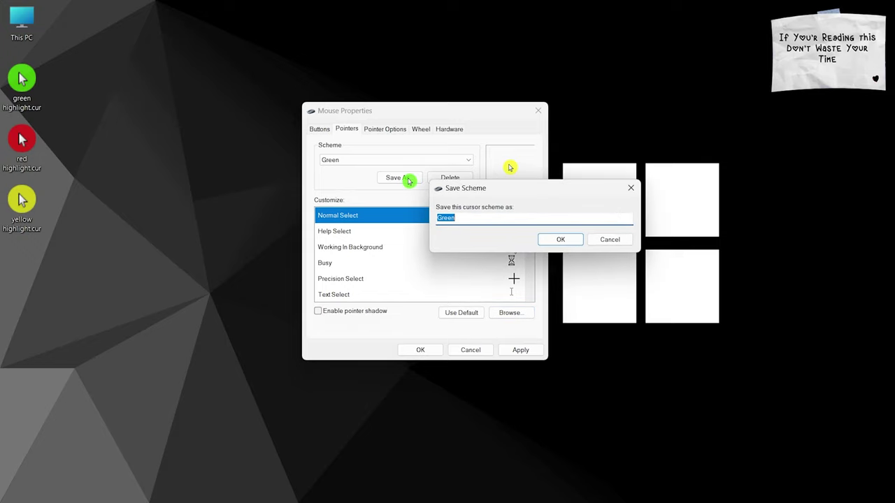
{"action": "type", "text": "yellow"}
{"action": "key", "text": "Return"}
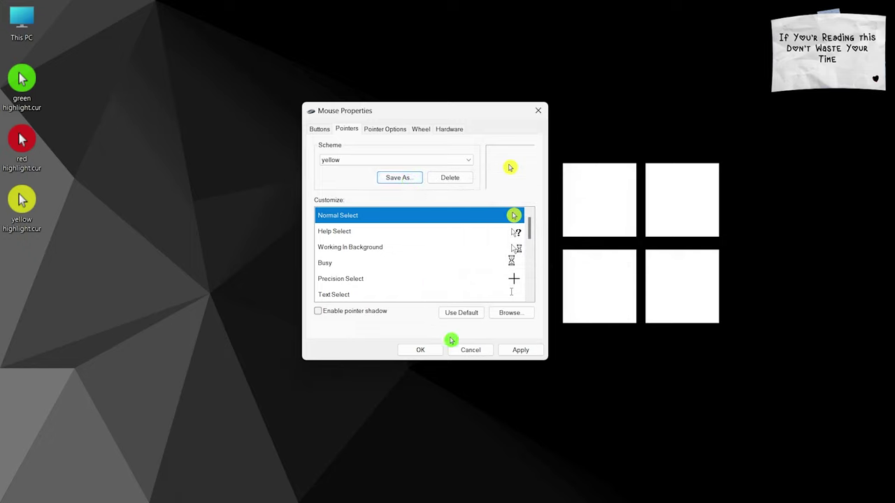
{"action": "left_click", "coordinate": [516, 351]}
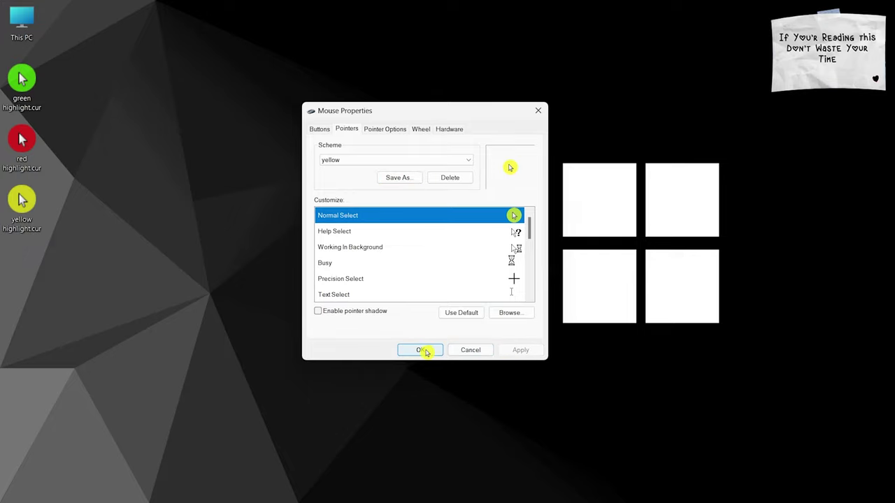
{"action": "left_click", "coordinate": [420, 350]}
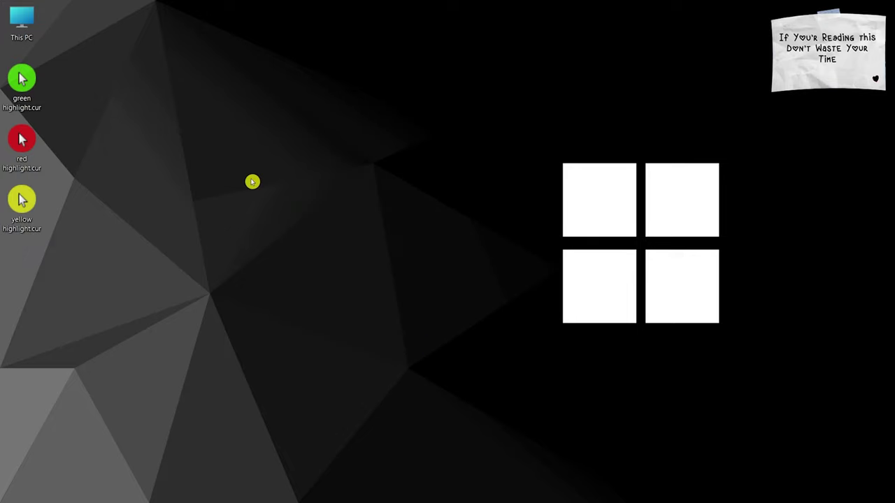
Refresh the desktop and load red highlight.cur as the normal pointer.
{"action": "right_click", "coordinate": [252, 182]}
{"action": "left_click", "coordinate": [290, 255]}
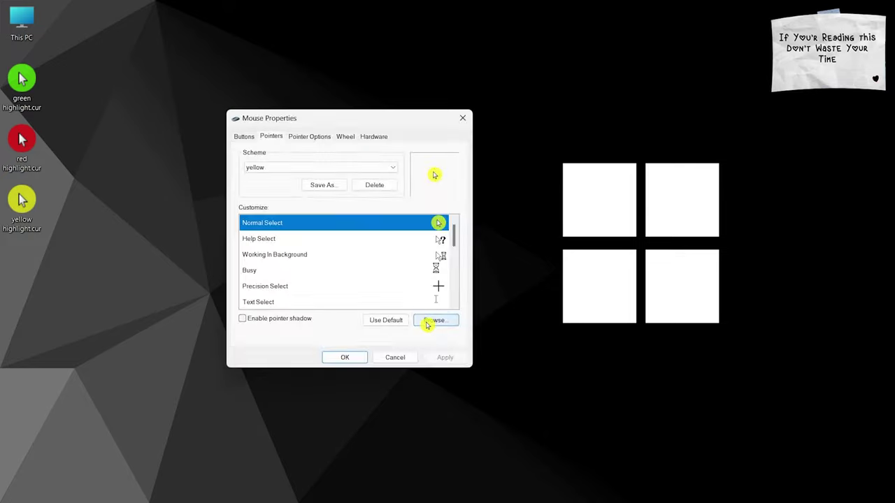
{"action": "left_click", "coordinate": [436, 264]}
{"action": "scroll", "coordinate": [394, 245], "scroll_direction": "down", "scroll_amount": 20}
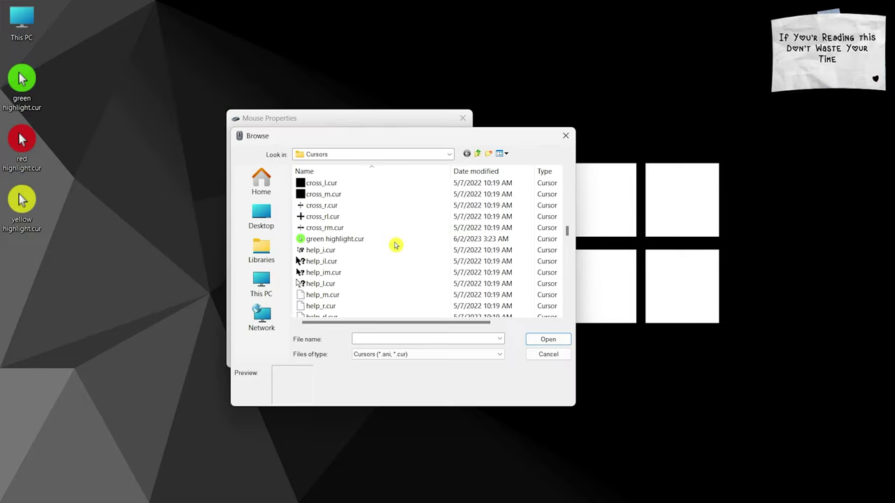
{"action": "scroll", "coordinate": [395, 244], "scroll_direction": "down", "scroll_amount": 7}
{"action": "left_click", "coordinate": [339, 229]}
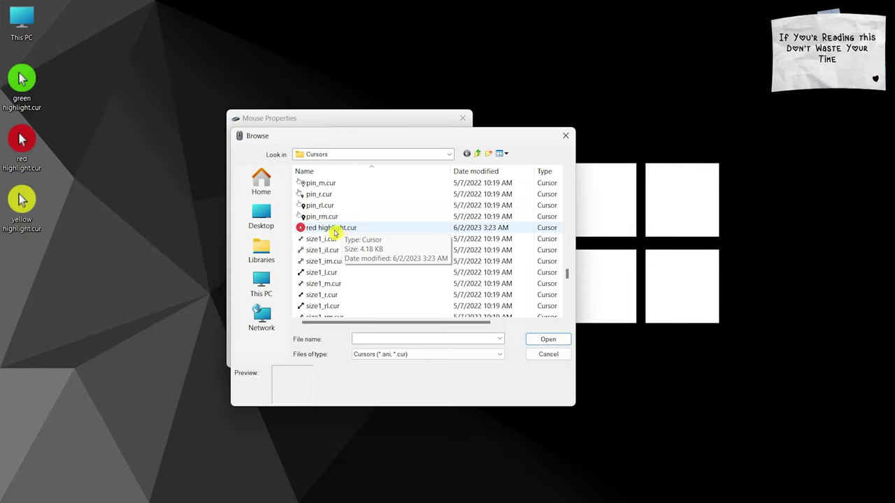
{"action": "left_click", "coordinate": [534, 339]}
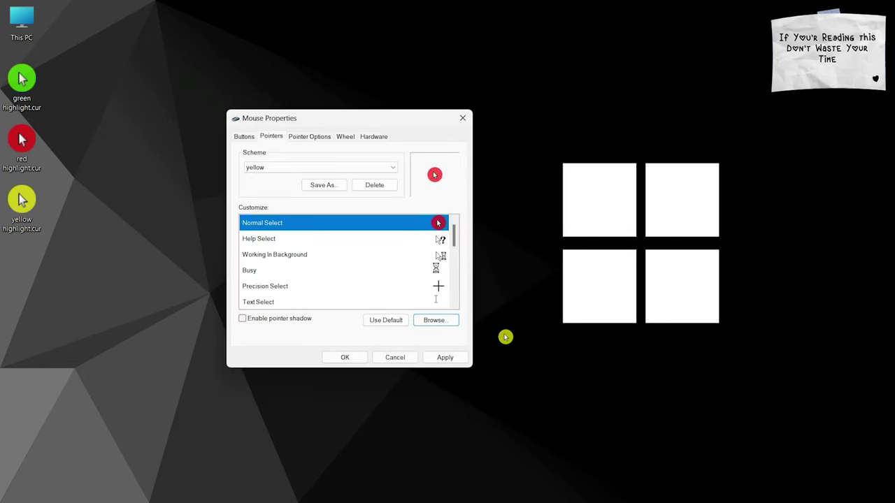
Save the pointers as the scheme 'Red', apply it and close the dialog.
{"action": "left_click", "coordinate": [336, 185]}
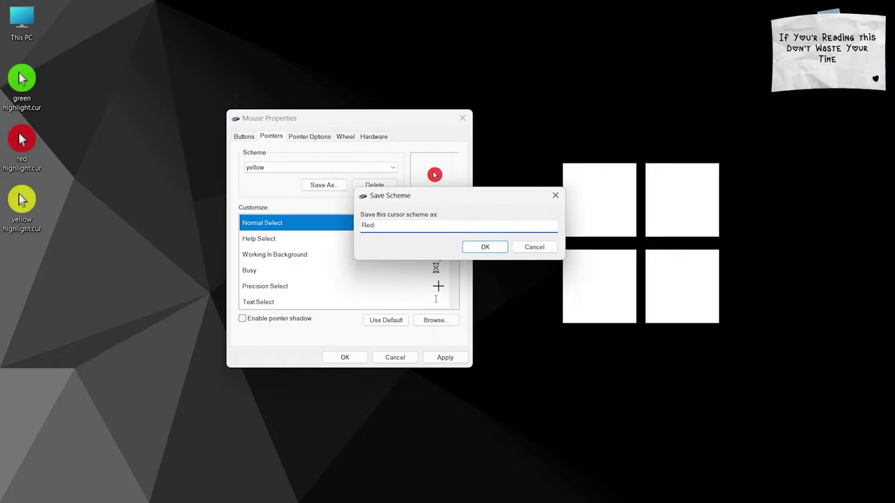
{"action": "left_click", "coordinate": [475, 246]}
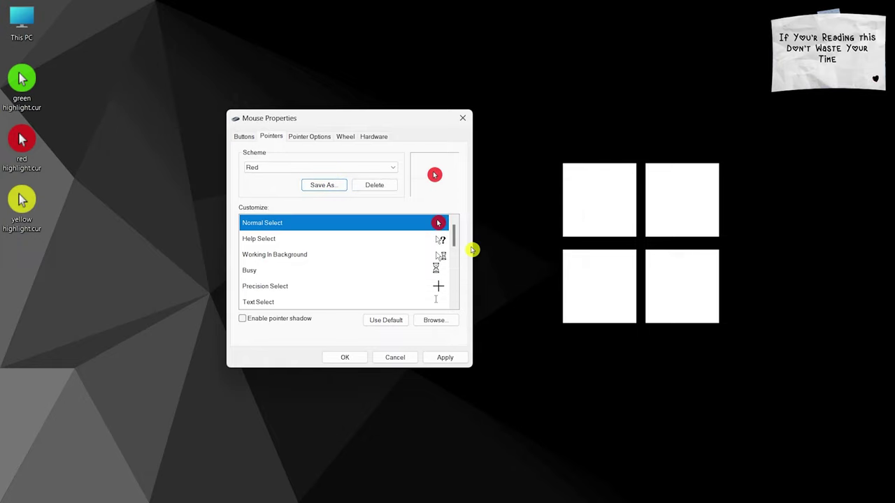
{"action": "left_click", "coordinate": [447, 357]}
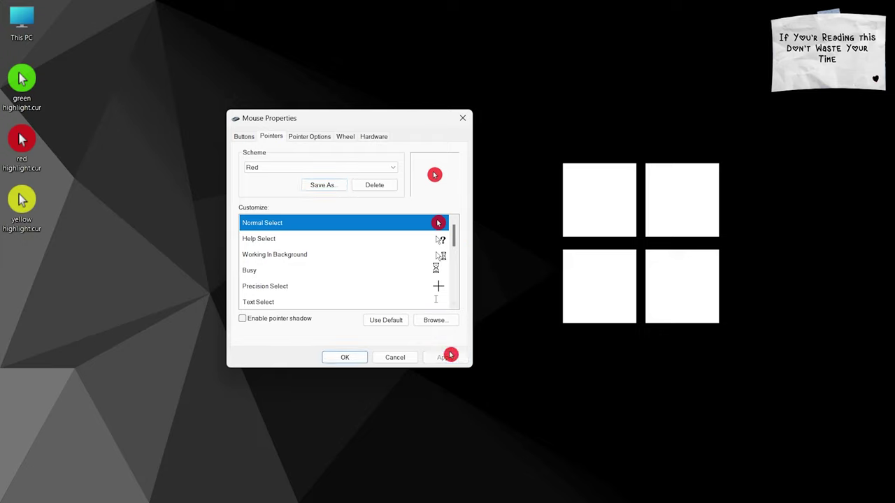
{"action": "left_click", "coordinate": [361, 355]}
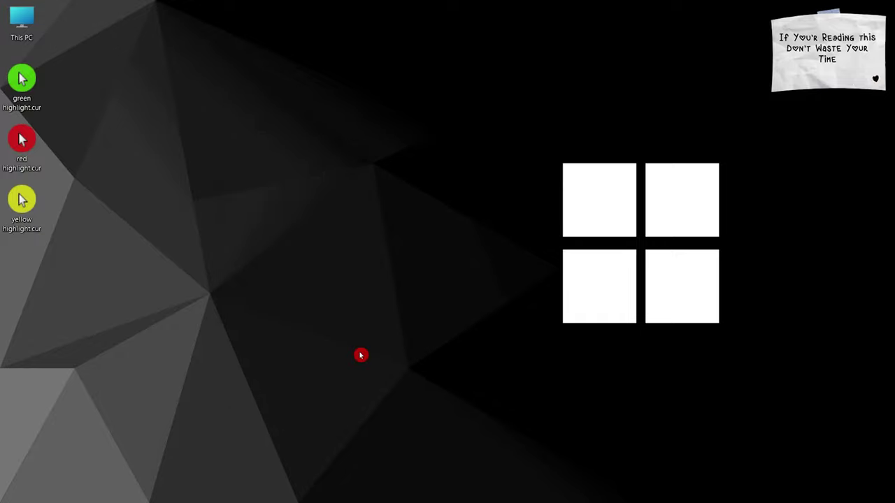
{"action": "double_click", "coordinate": [27, 23]}
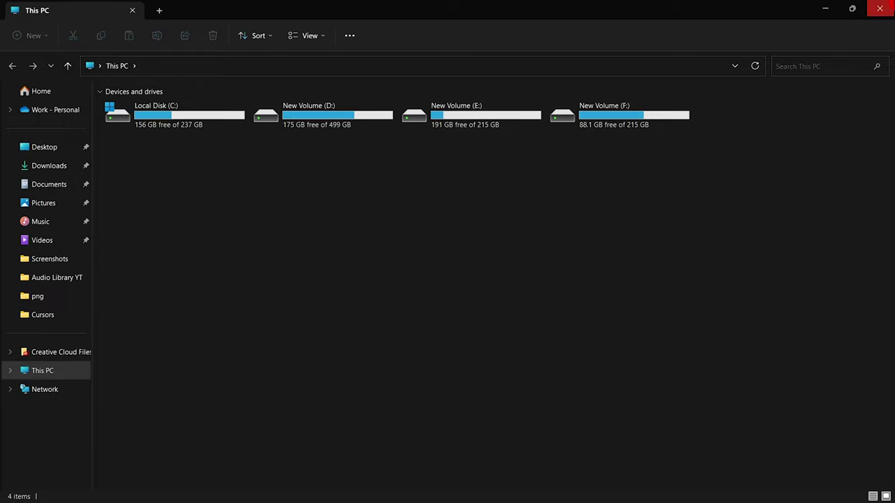
{"action": "left_click", "coordinate": [880, 9]}
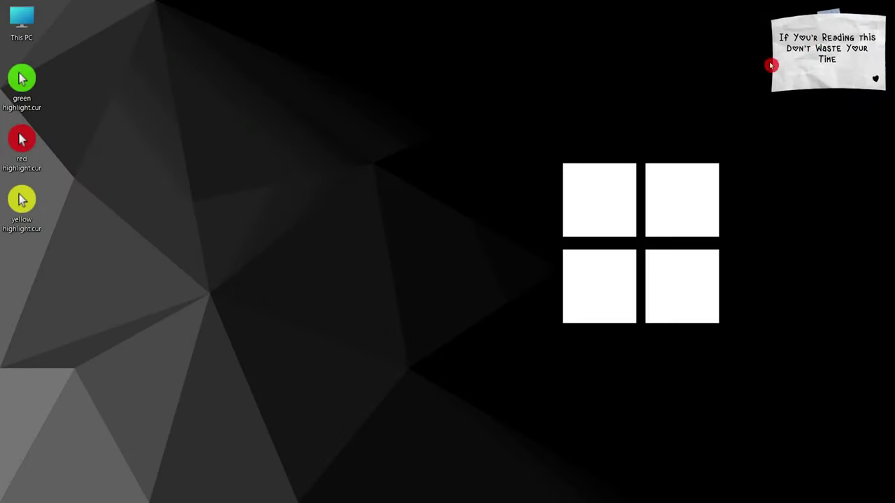
{"action": "right_click", "coordinate": [447, 211]}
On the Pointers tab, expand the Scheme list showing the Red, Green, NEW and yellow schemes.
{"action": "left_click", "coordinate": [488, 287]}
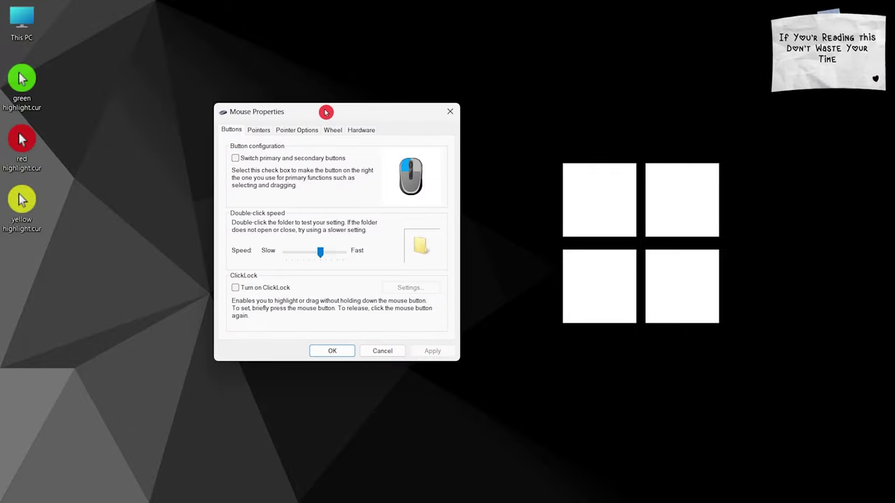
{"action": "left_click", "coordinate": [263, 131]}
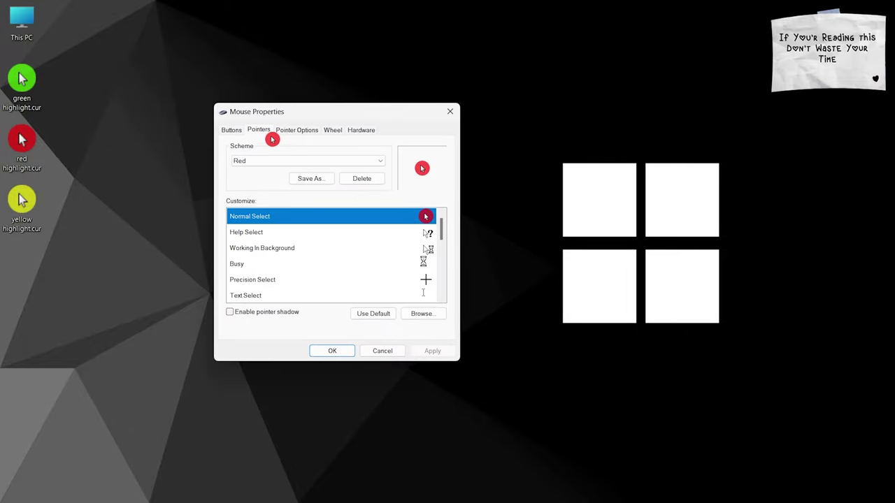
{"action": "left_click", "coordinate": [306, 161]}
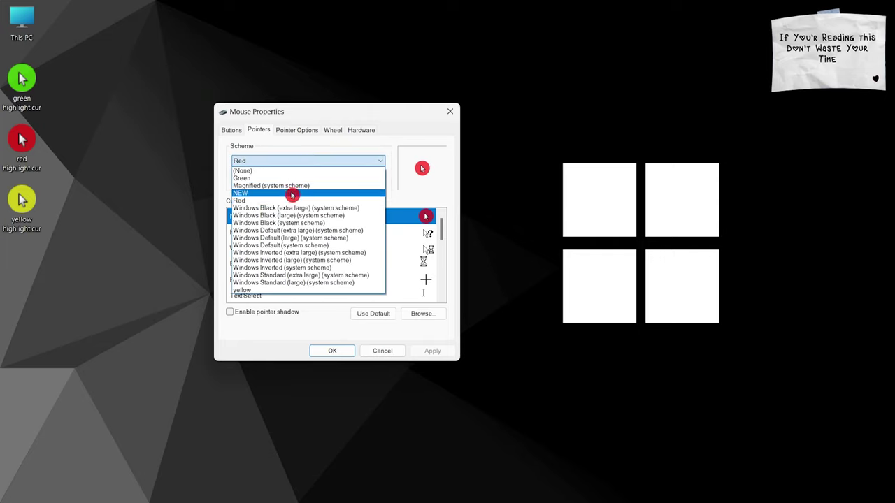